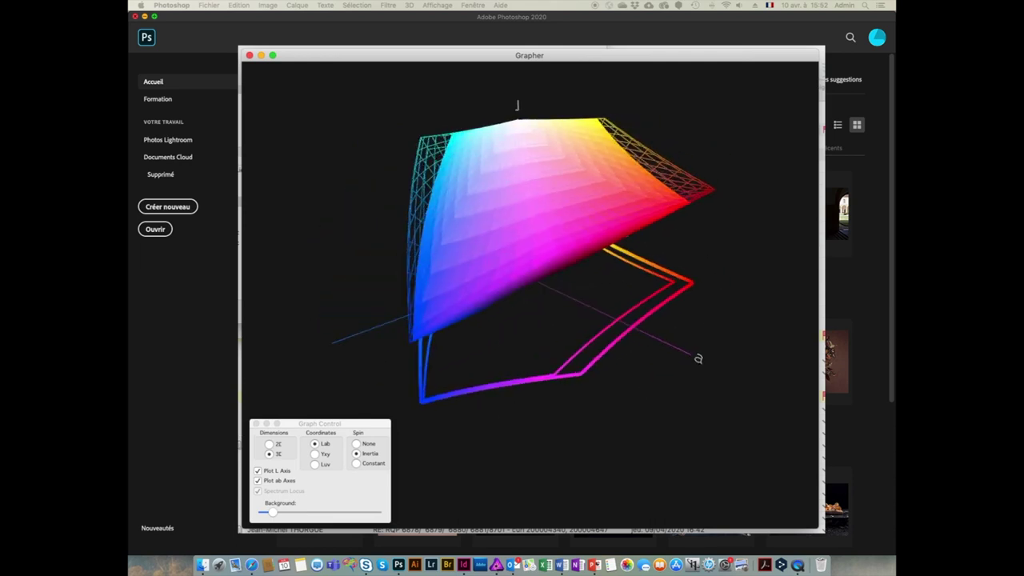
Switch the colour gamut graph to its two-dimensional view.
left_click(270, 444)
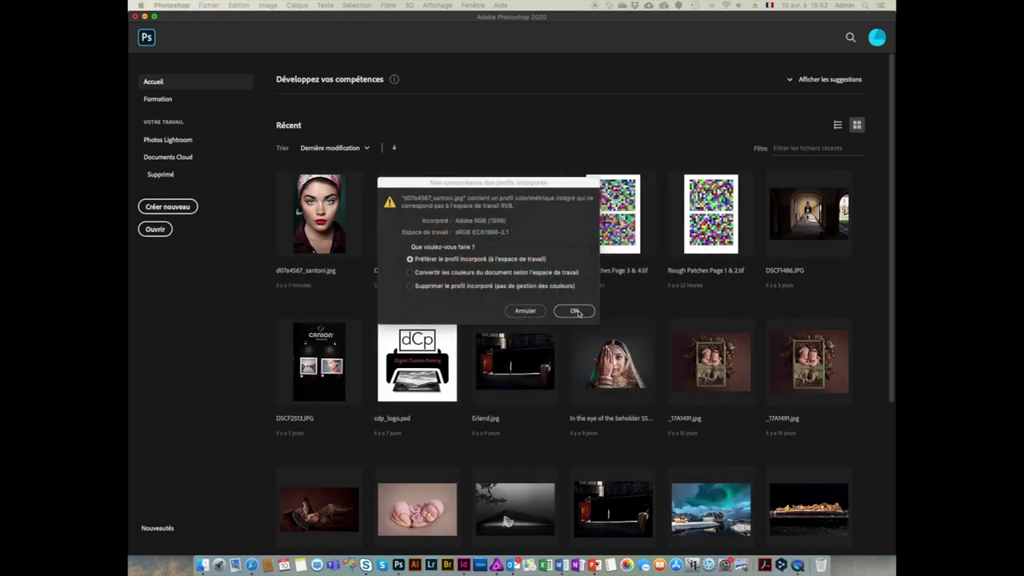
Open the portrait photo with its embedded Adobe RGB (1998) profile kept, and turn on the proof colours display.
left_click(576, 312)
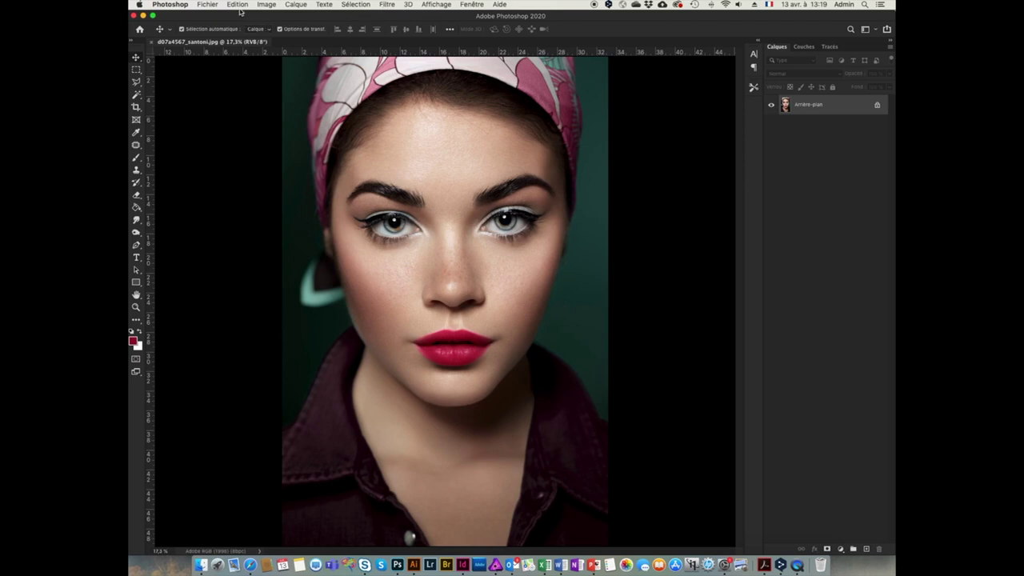
left_click(437, 6)
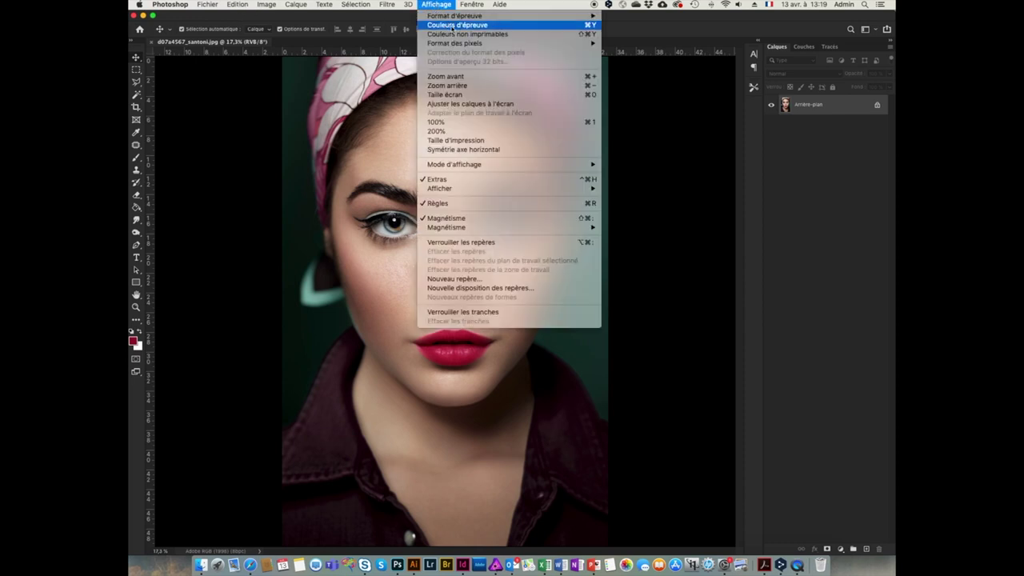
left_click(453, 26)
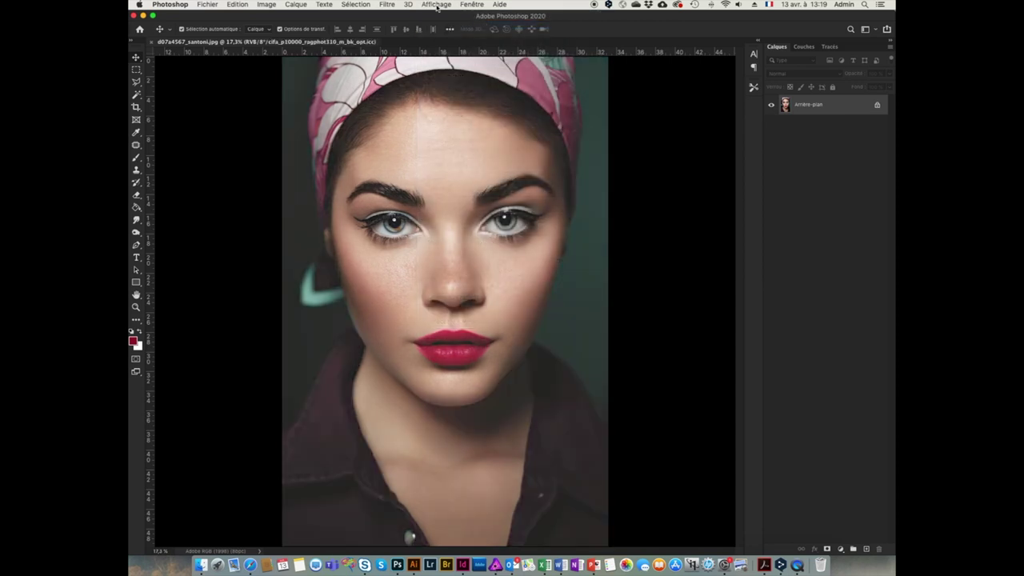
Turn on the gamut warning for non-printable colours and examine the woman's lips up close.
left_click(437, 5)
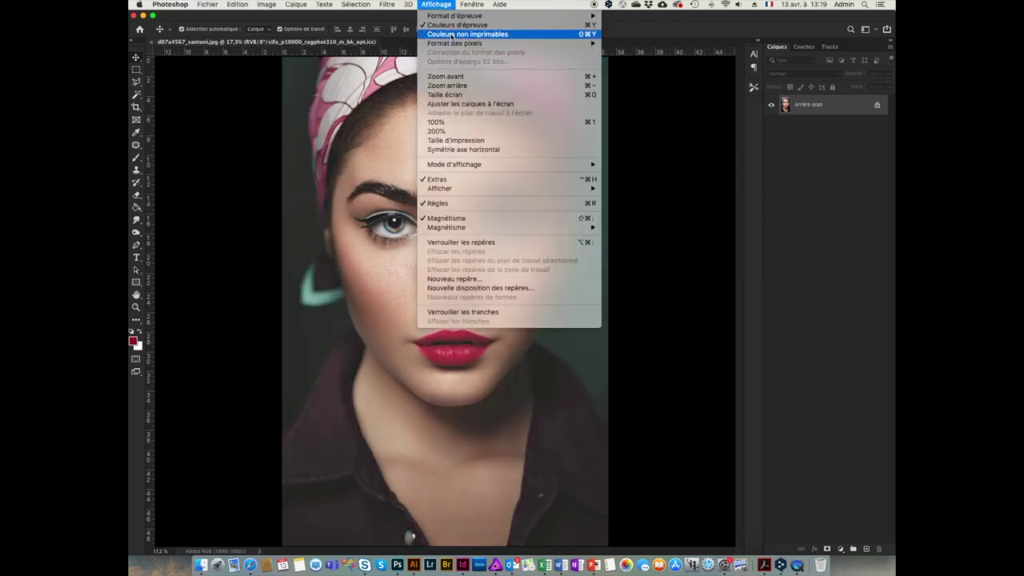
left_click(451, 35)
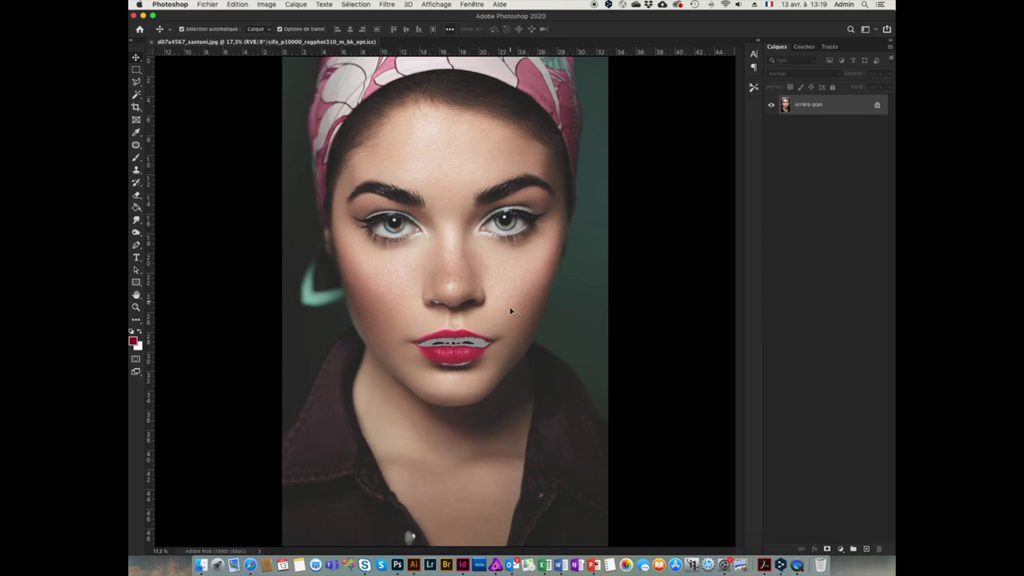
left_click(136, 307)
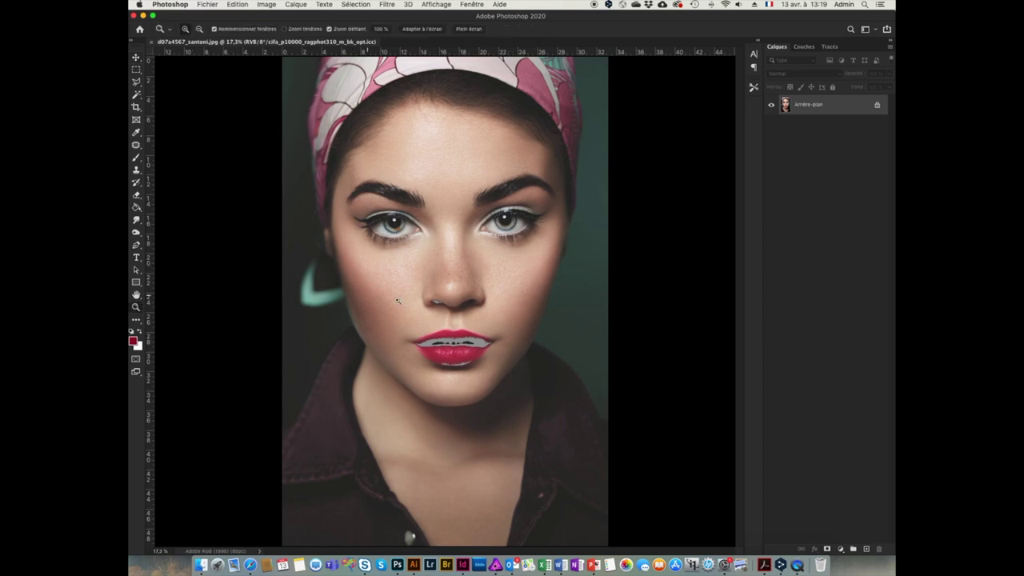
left_click_drag(492, 350, 547, 383)
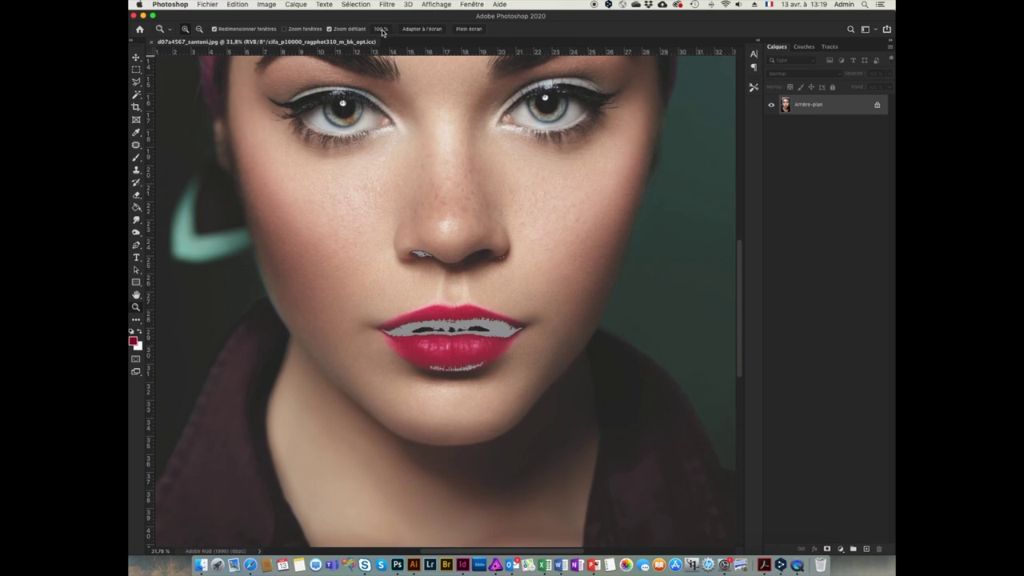
left_click(412, 31)
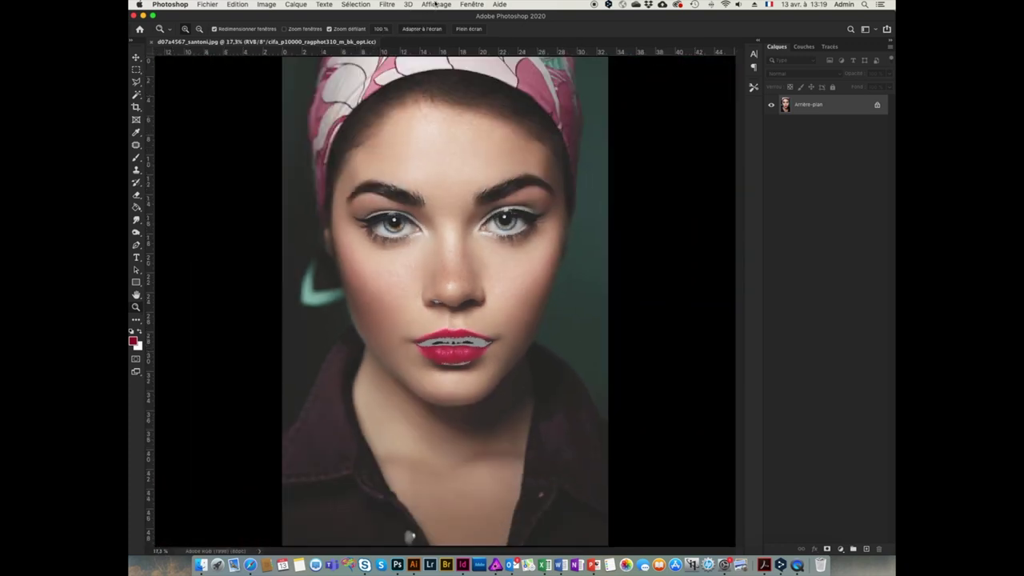
Turn off both the gamut warning and the proof colours display for the portrait.
left_click(436, 5)
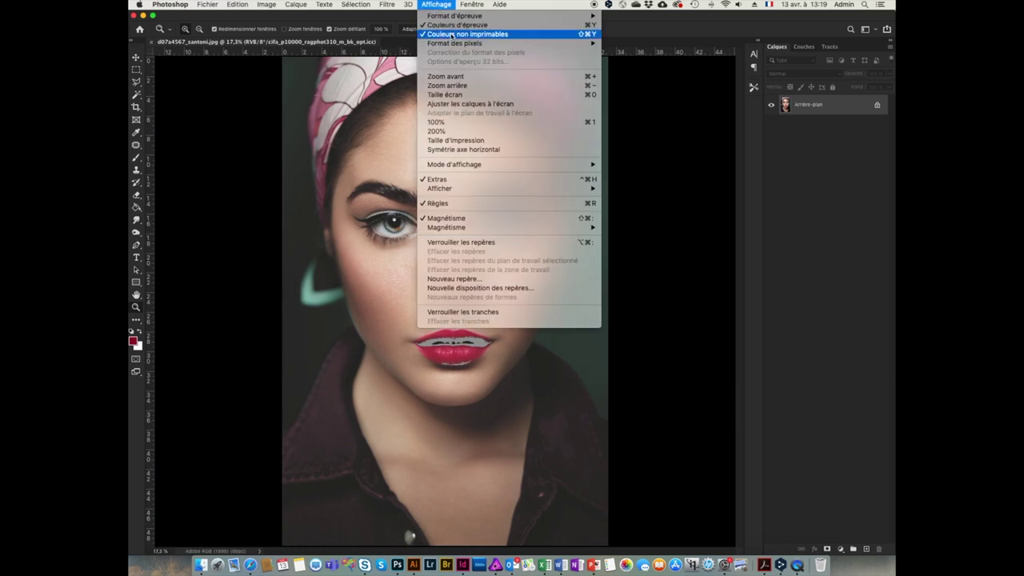
left_click(452, 35)
left_click(436, 5)
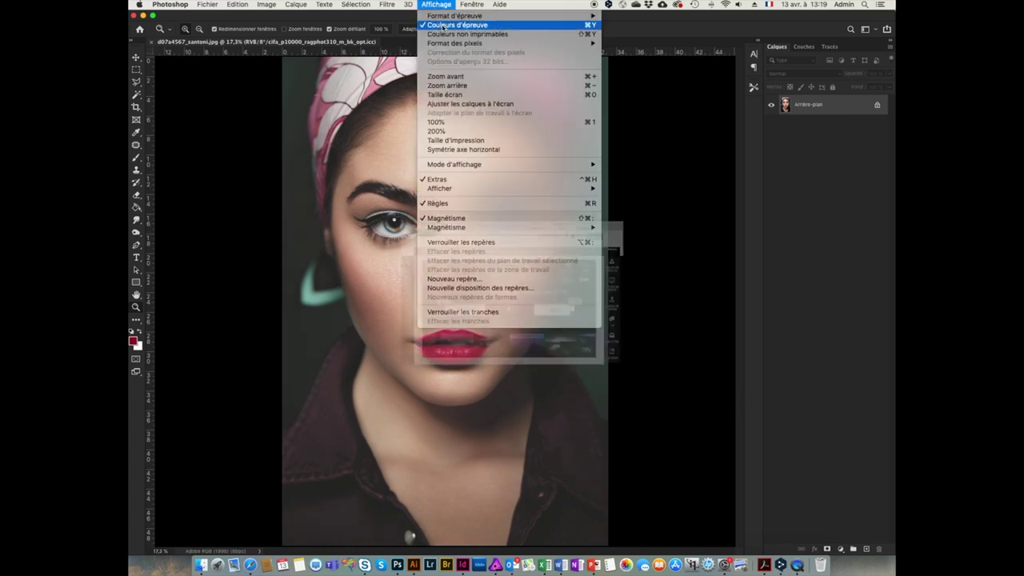
left_click(442, 26)
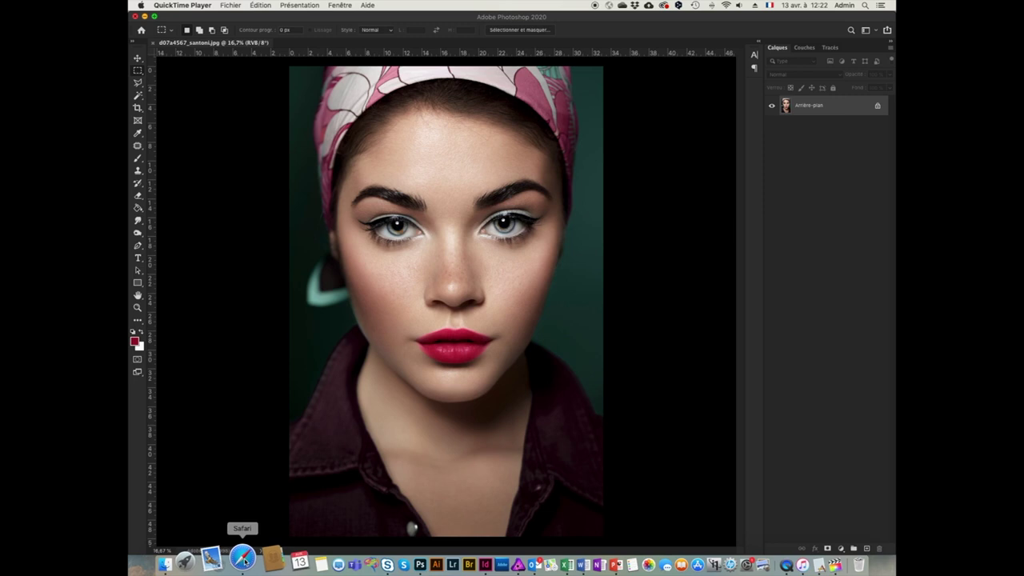
Switch to Safari and open the Profil ICC page of the Canson Infinity website.
left_click(243, 558)
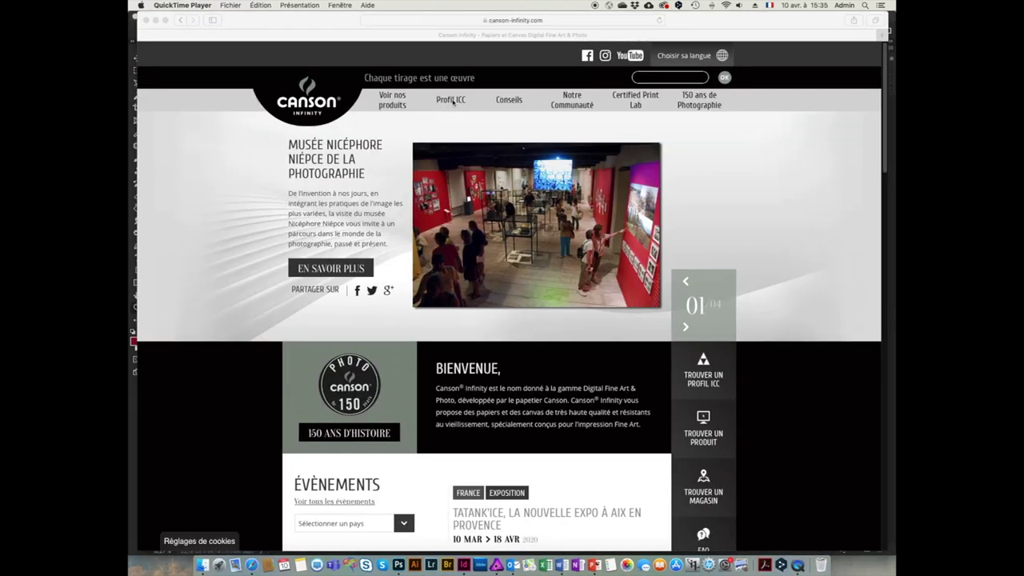
left_click(453, 101)
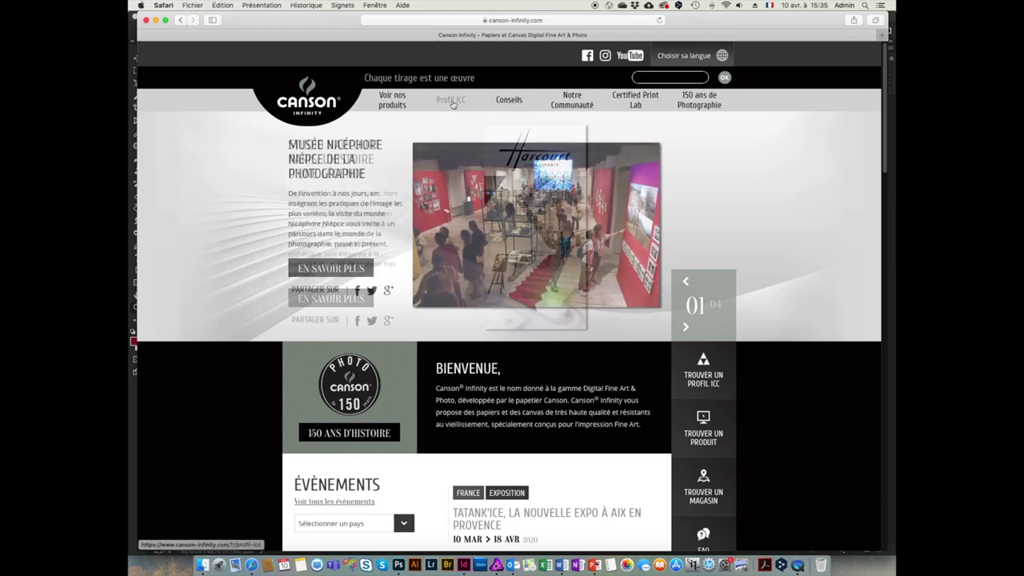
left_click(452, 102)
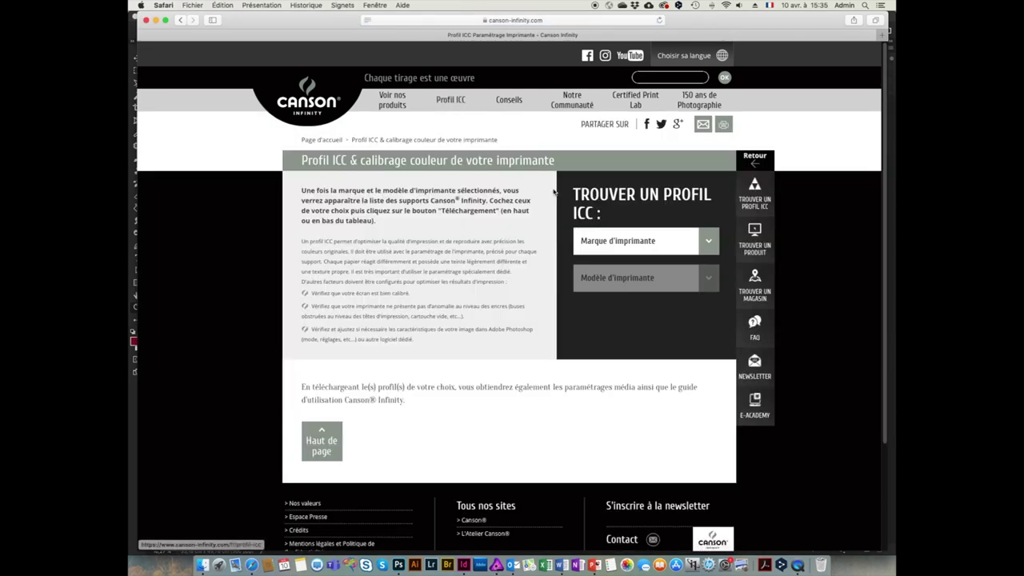
Set the ICC profile search to printer brand EPSON and model Sure Color P10000.
left_click(709, 242)
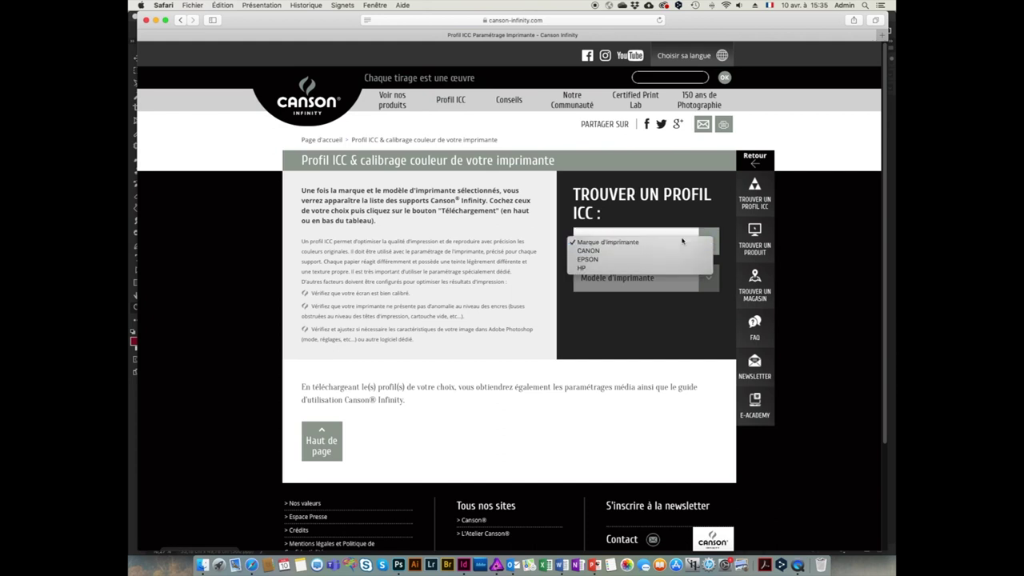
left_click(602, 261)
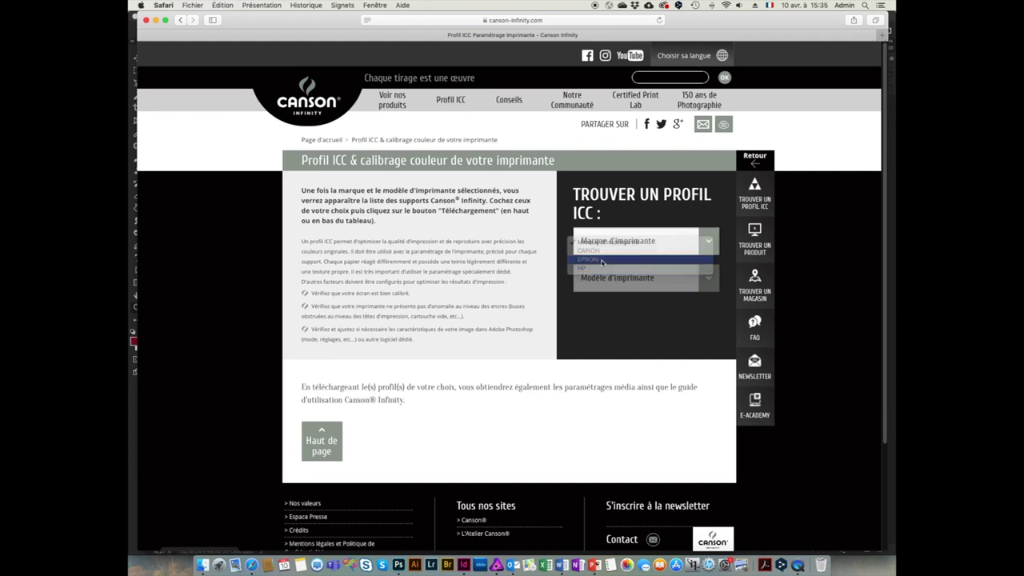
left_click(707, 278)
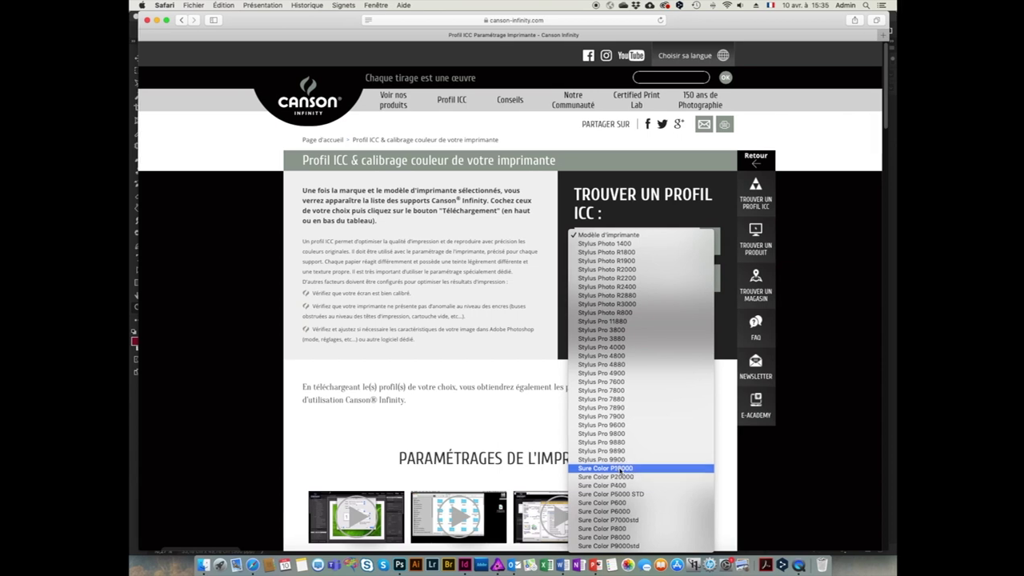
left_click(621, 469)
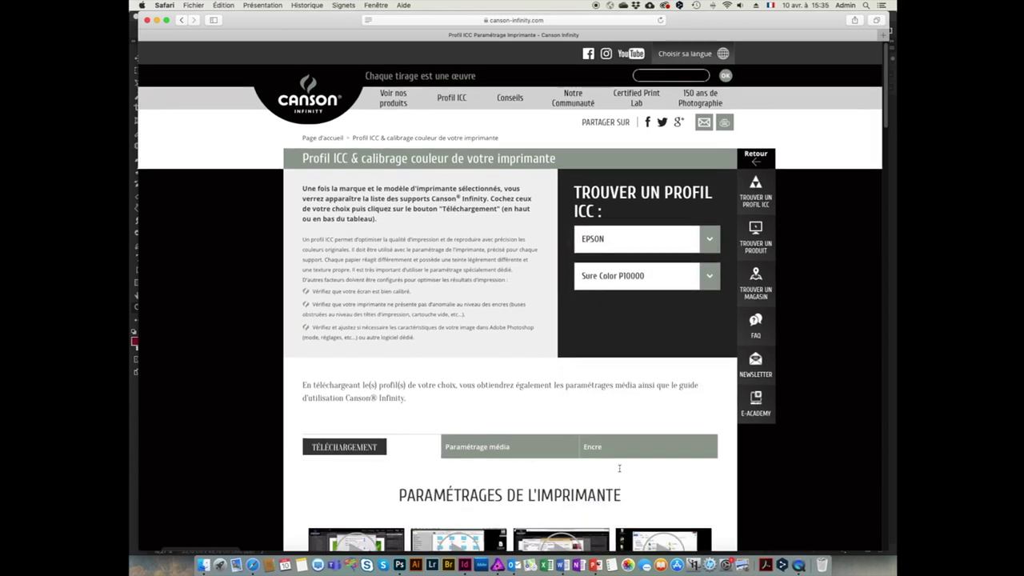
Examine the recommended media settings (Paramétrage média) in the table of Canson papers.
scroll(569, 275, "down", 5)
scroll(561, 254, "down", 4)
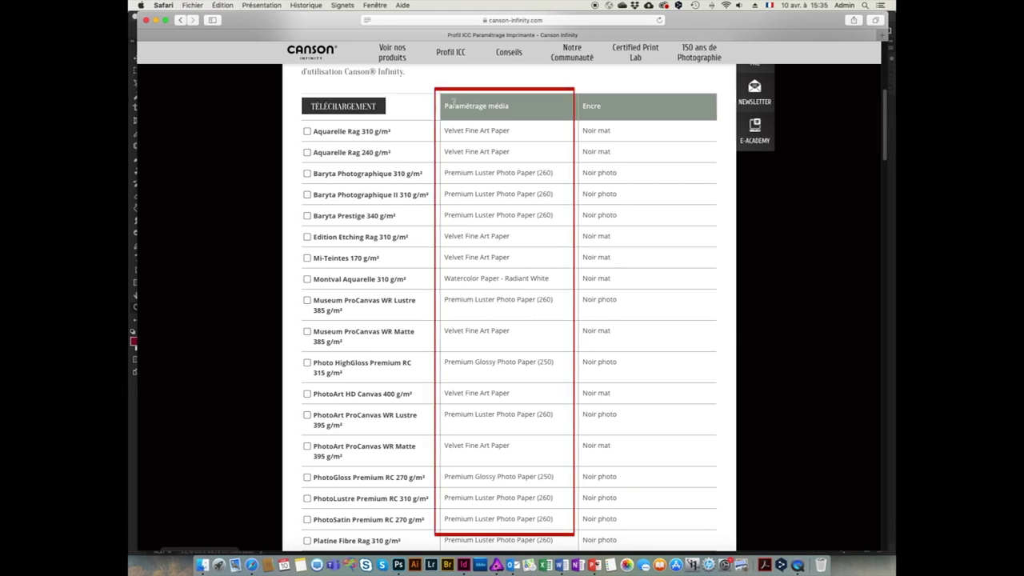
left_click_drag(444, 106, 518, 107)
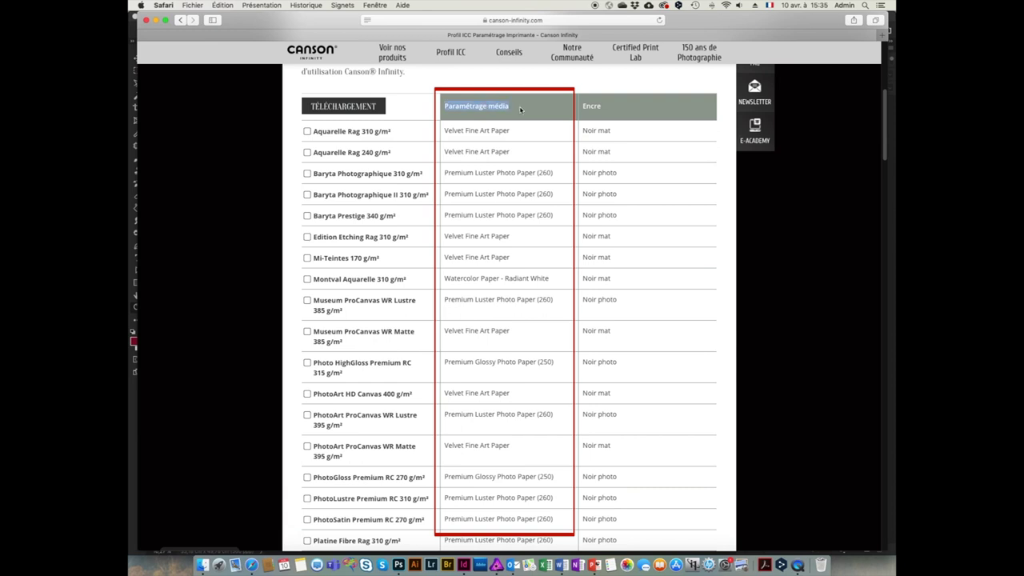
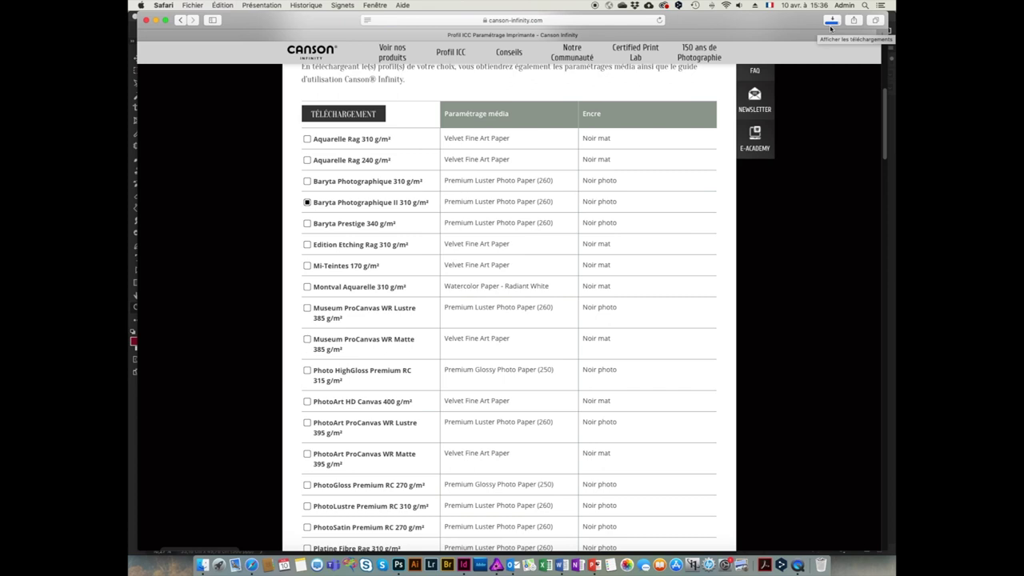
Show the downloaded epson_sure_color_p10000_153641.zip in Finder, extract it and open the resulting folder.
left_click(834, 20)
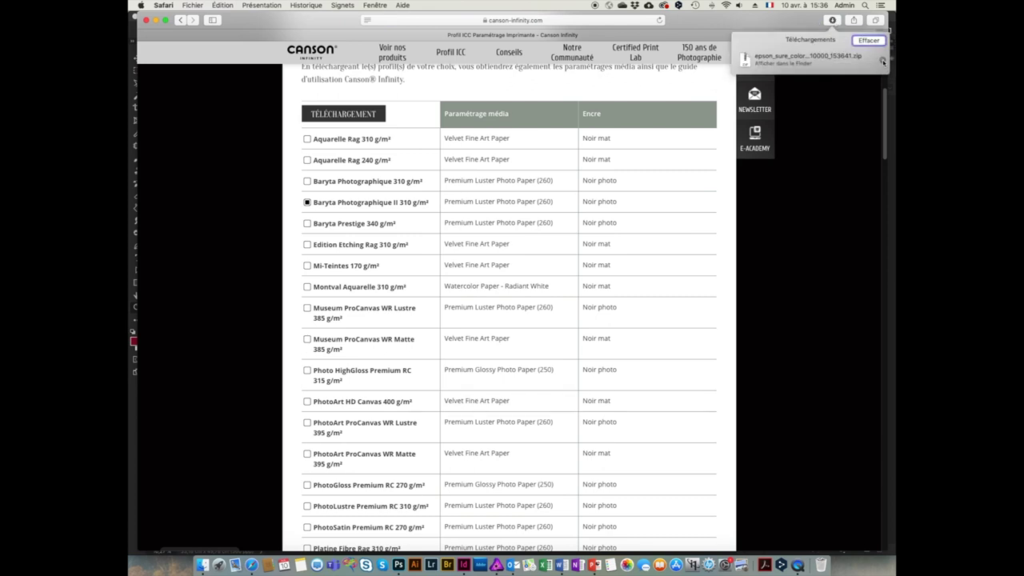
left_click(883, 62)
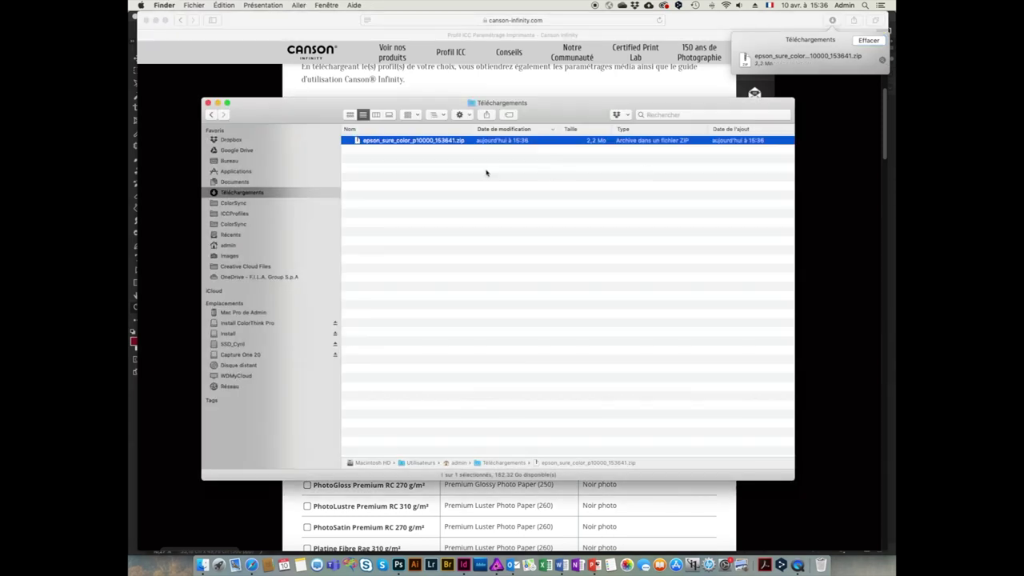
double_click(359, 142)
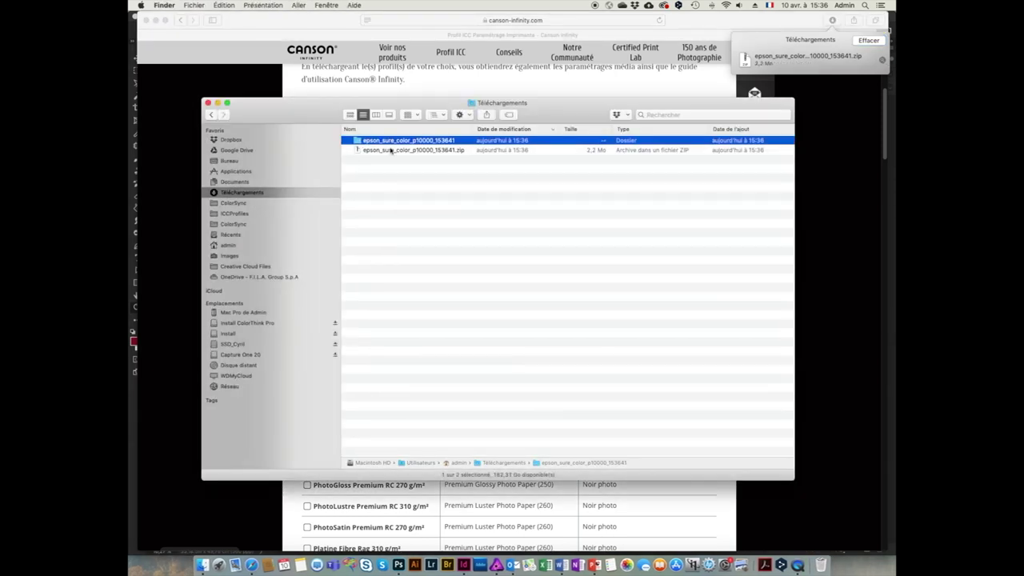
double_click(361, 143)
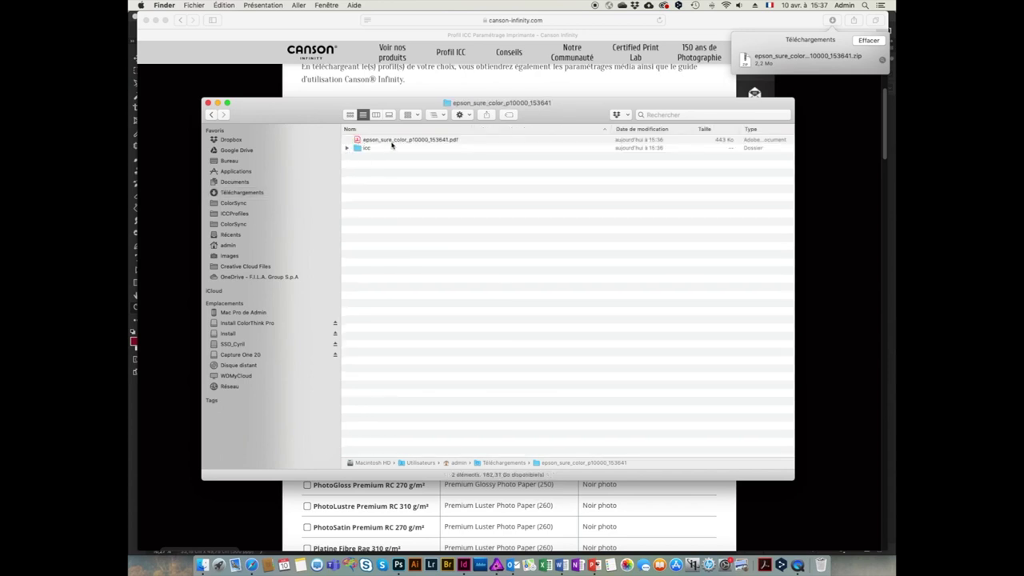
Copy the cifa_p10000_baryta2_310_p_bk.icc profile from the extracted icc folder.
left_click(392, 141)
left_click(348, 148)
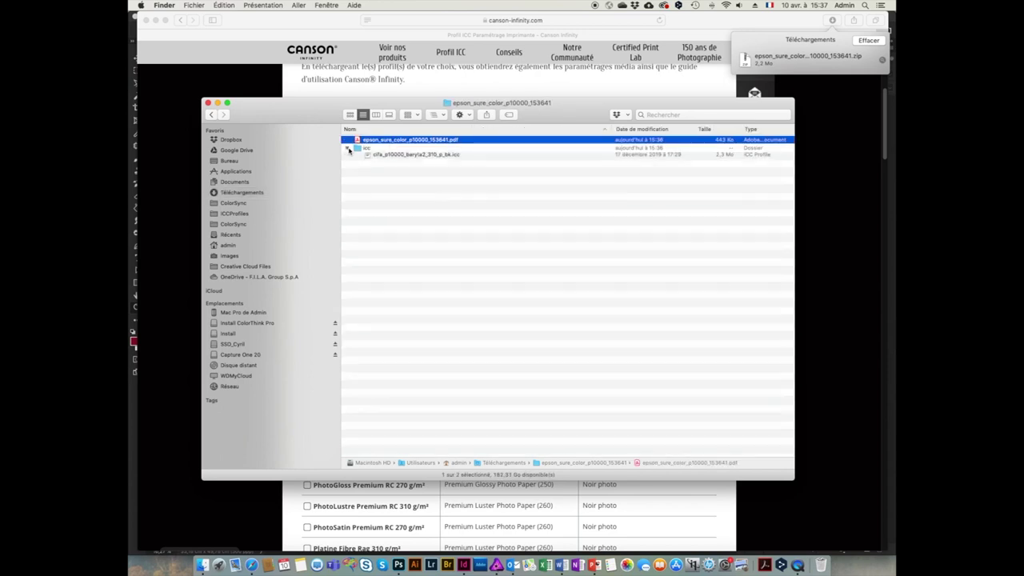
left_click(395, 156)
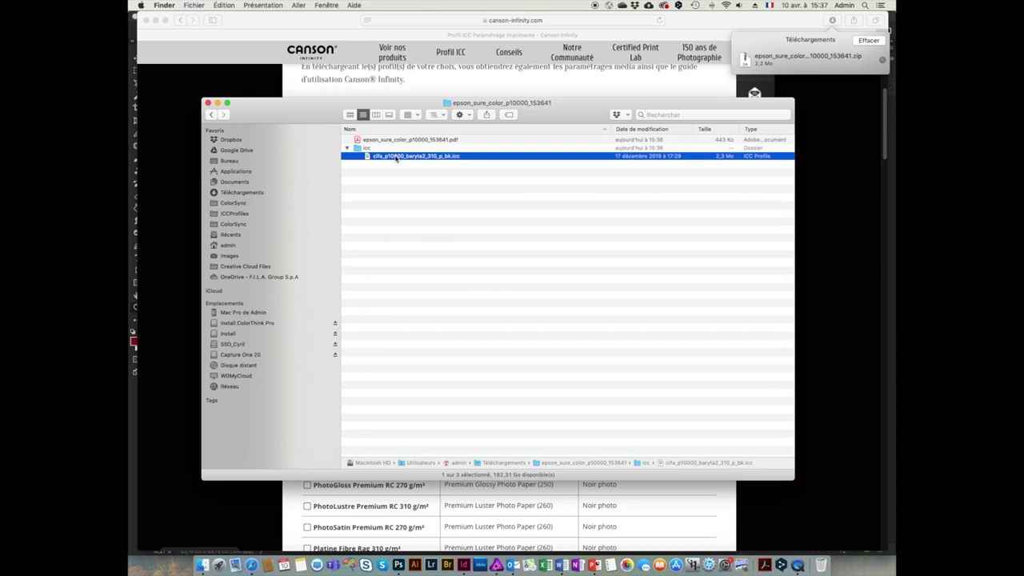
left_click(223, 6)
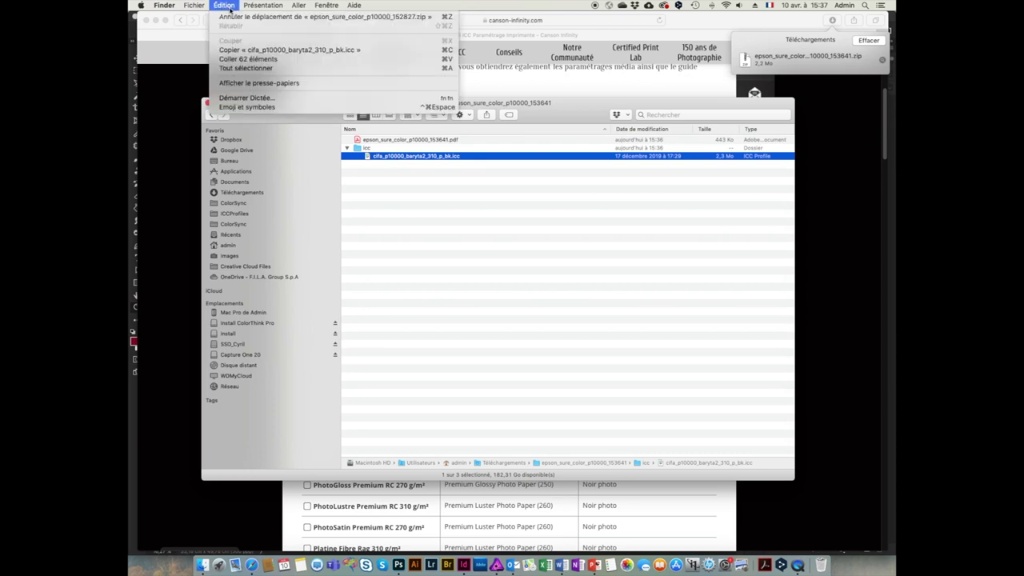
left_click(248, 51)
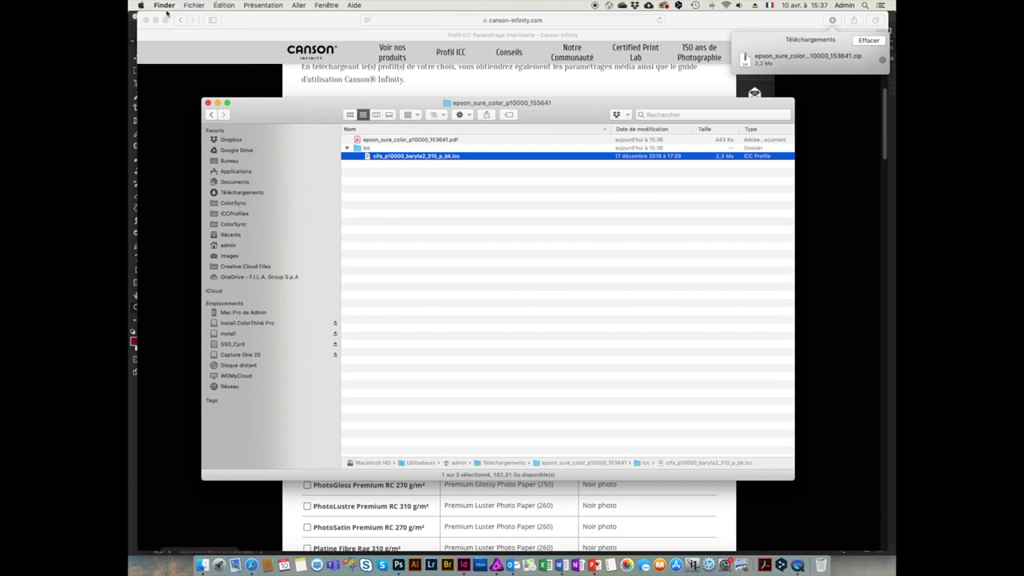
Go to the user's hidden Library (Bibliothèque) folder and expand its ColorSync folder and the Profiles folder inside it.
left_click(302, 5)
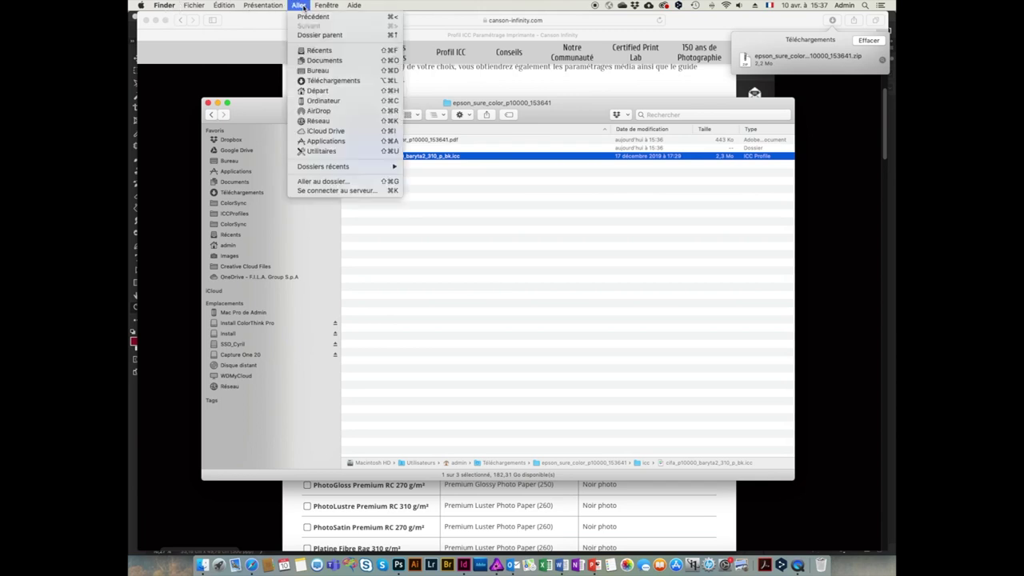
key("alt")
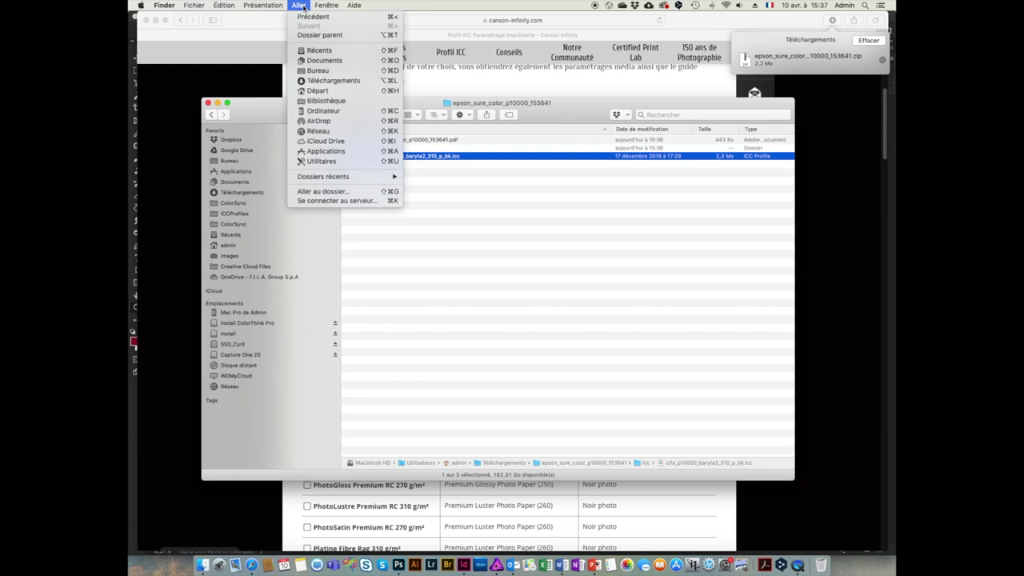
left_click(326, 101)
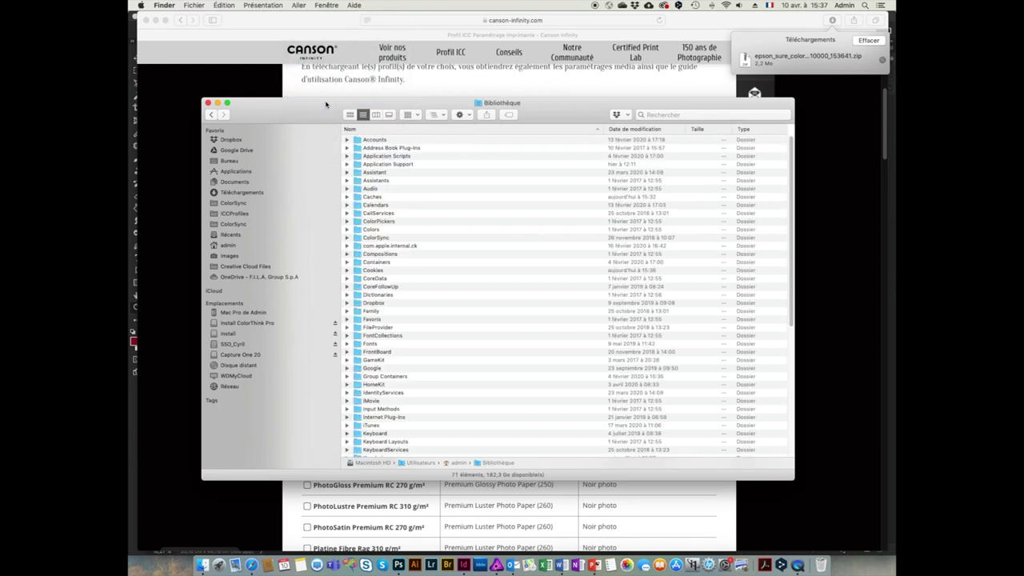
left_click(347, 237)
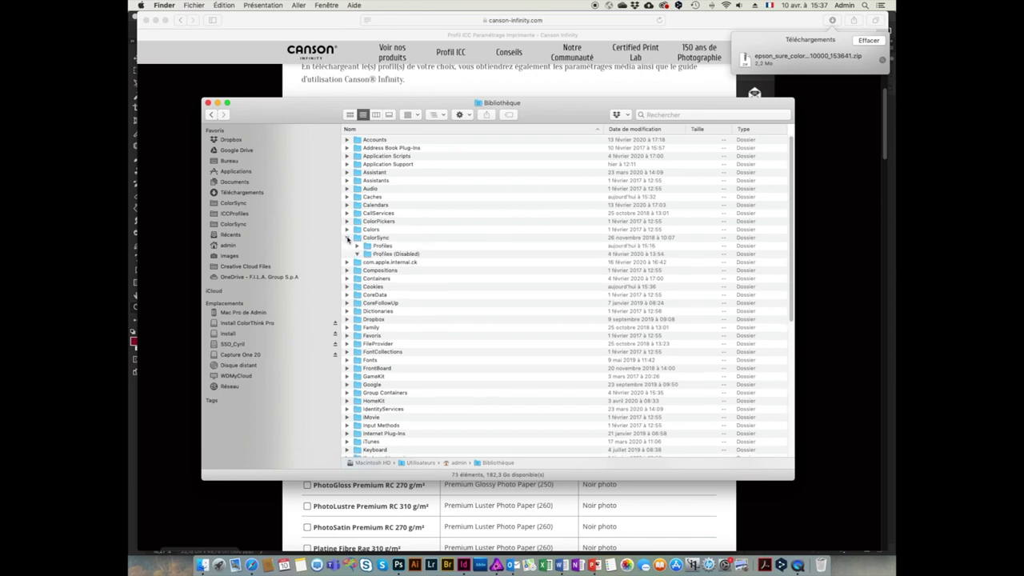
left_click(357, 246)
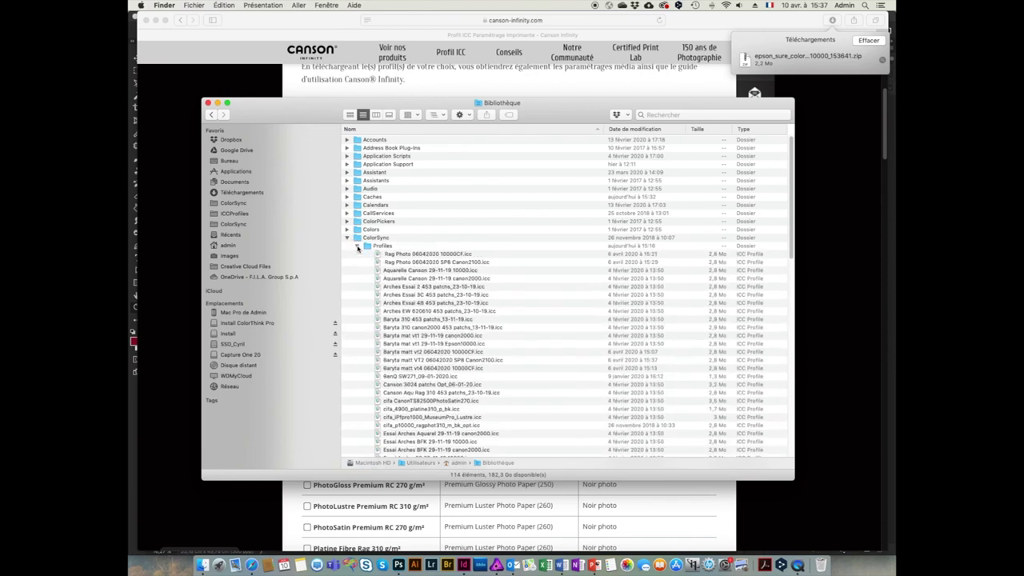
Paste the copied cifa_p10000_baryta2_310_p_bk.icc profile into the ColorSync Profiles folder and close the Finder window.
left_click(369, 247)
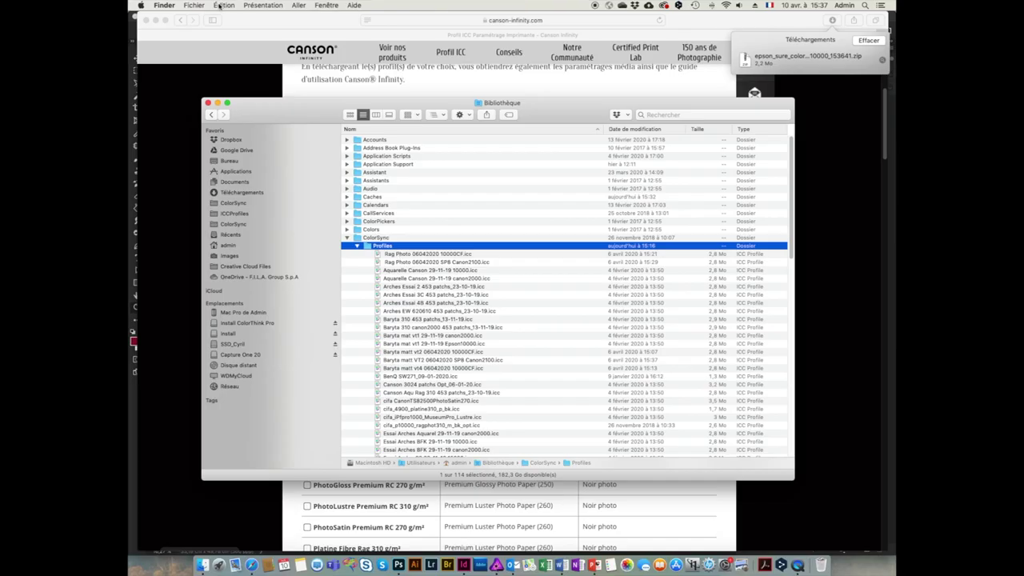
left_click(224, 5)
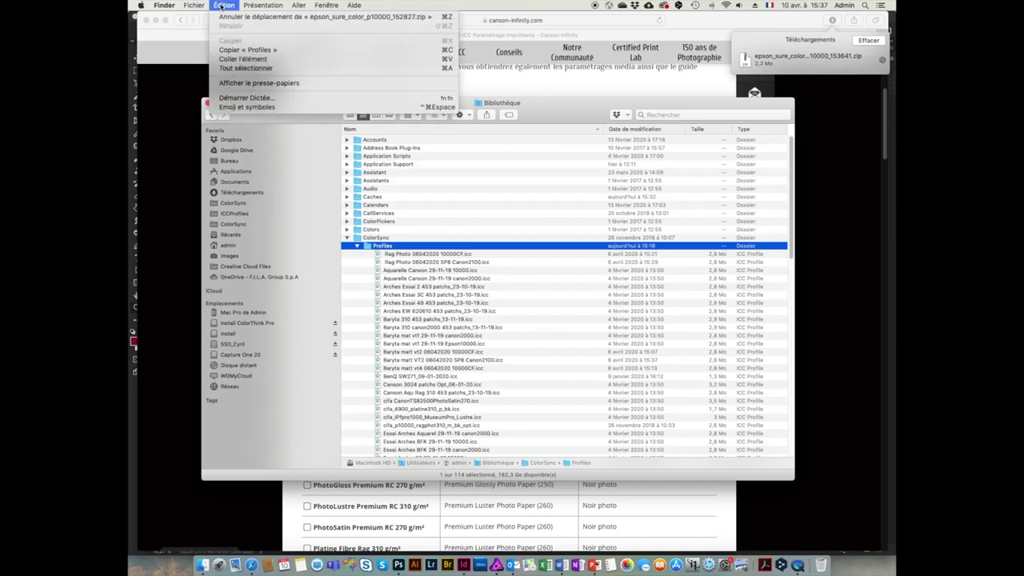
left_click(243, 59)
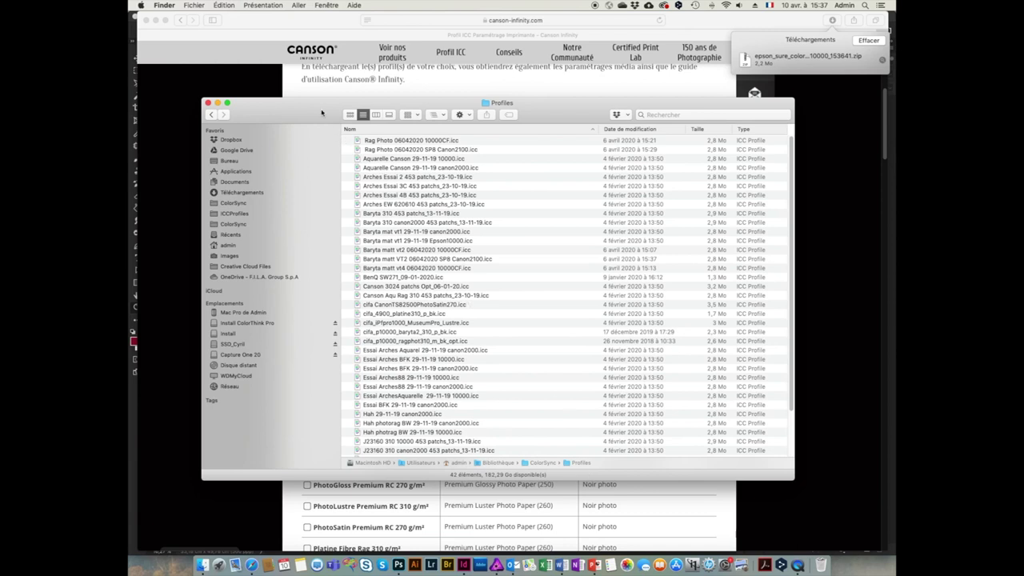
left_click(207, 102)
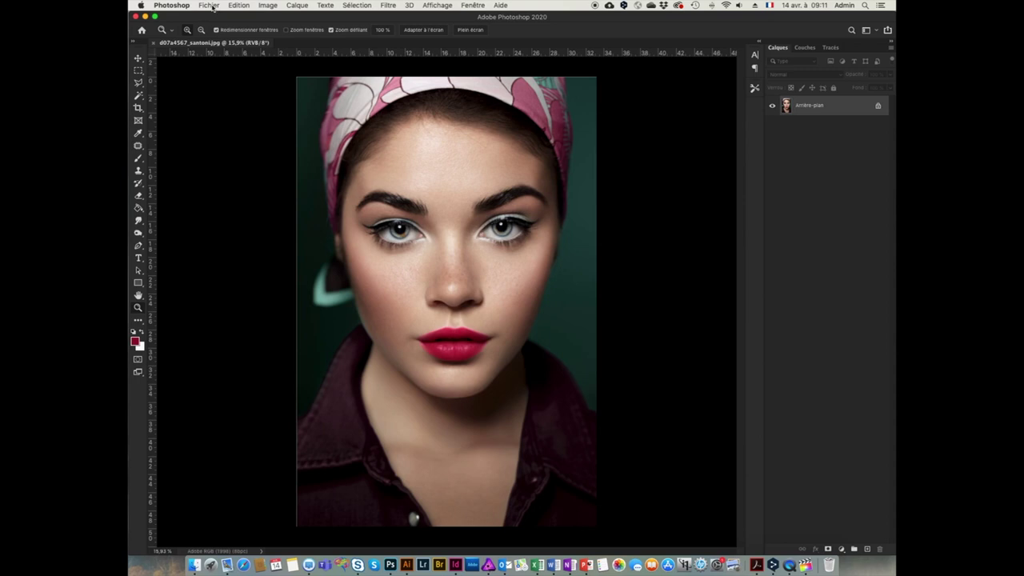
In Photoshop, open the print settings for the portrait and choose the SC-P10000Series-FD44B9 printer.
left_click(209, 5)
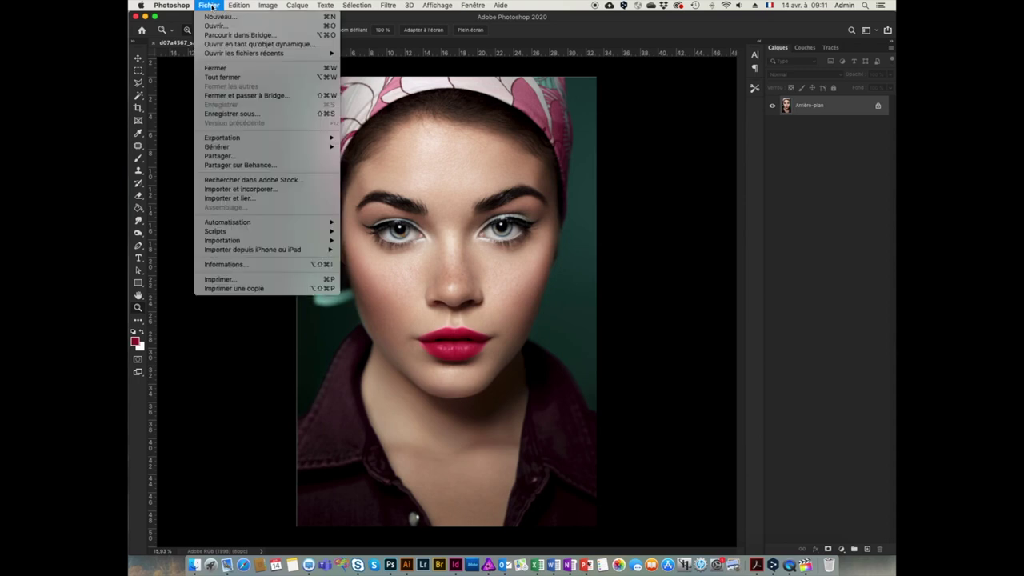
left_click(243, 280)
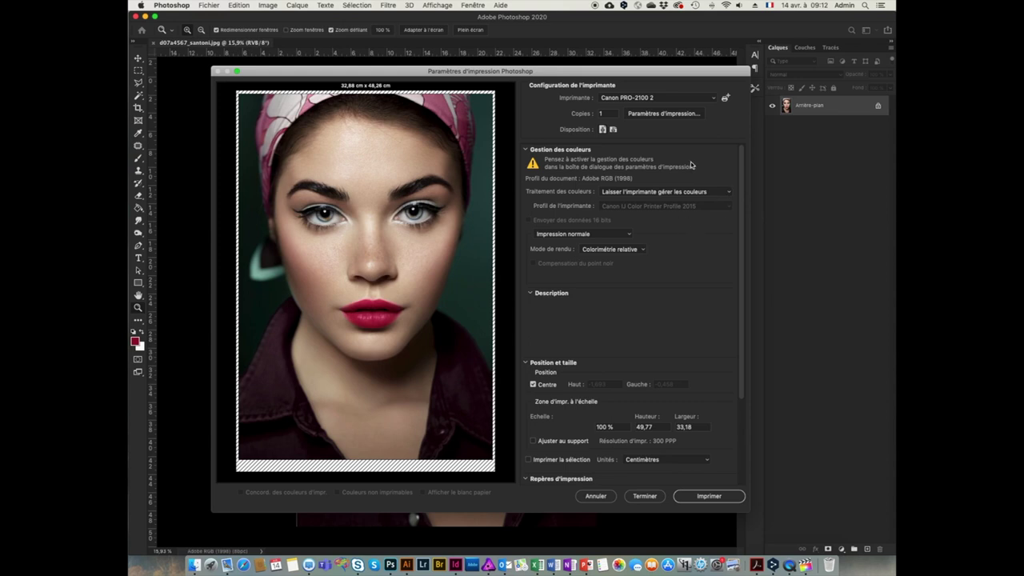
mouse_move(634, 161)
left_click(714, 97)
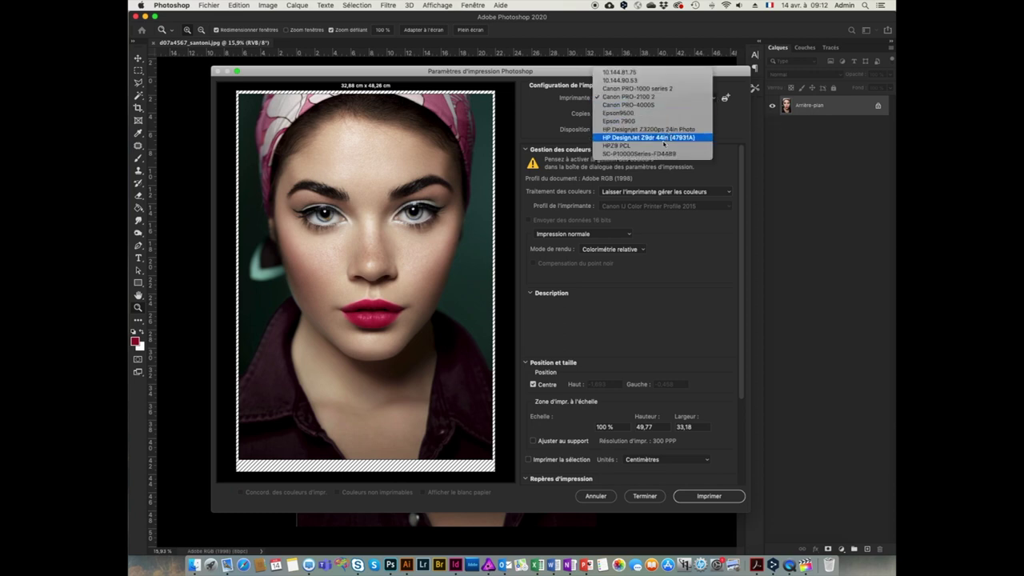
key("Escape")
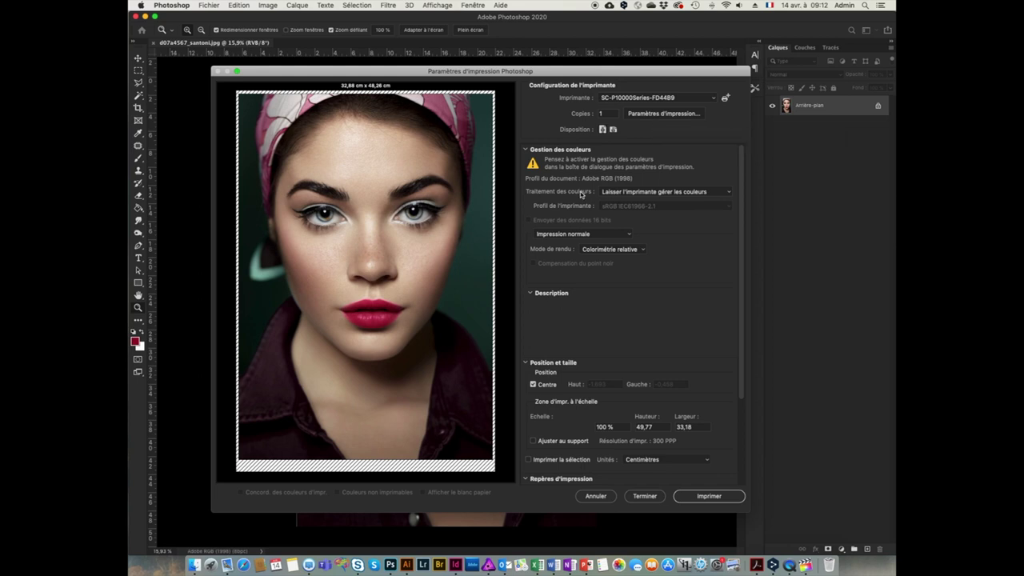
Set the print color handling (Traitement des couleurs) to Laisser Photoshop gérer les couleurs.
left_click(729, 194)
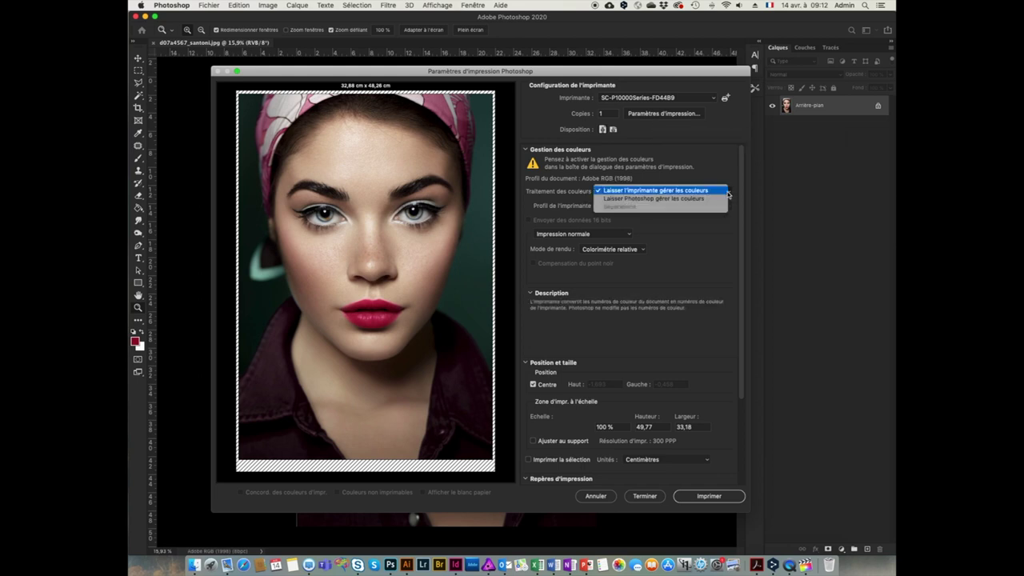
left_click(701, 200)
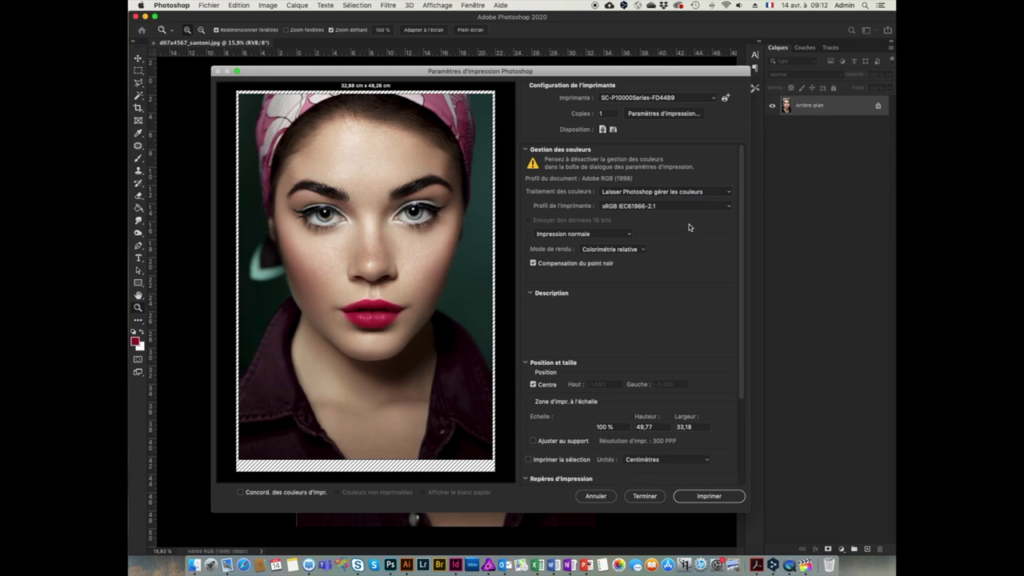
left_click(728, 193)
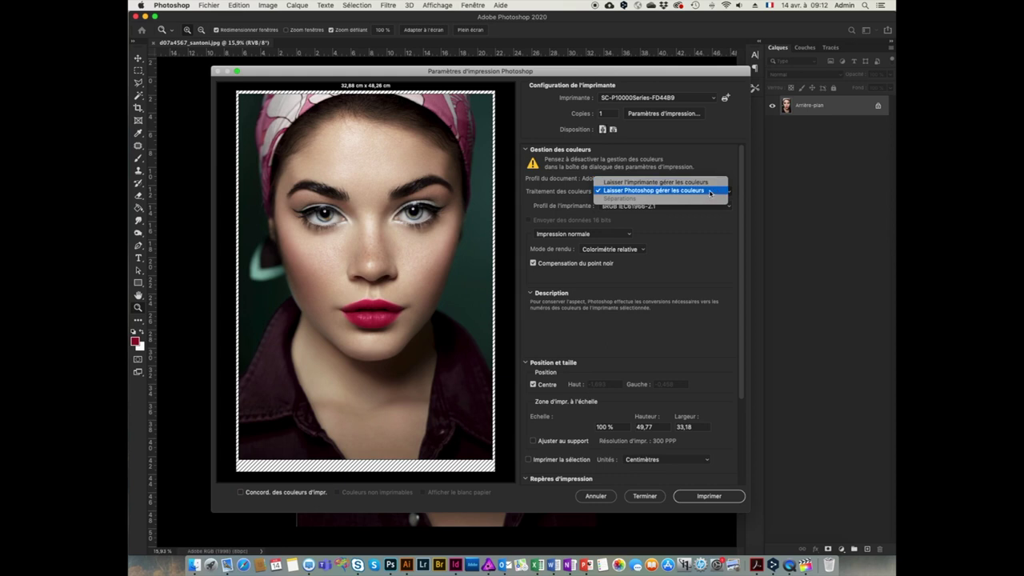
left_click(708, 193)
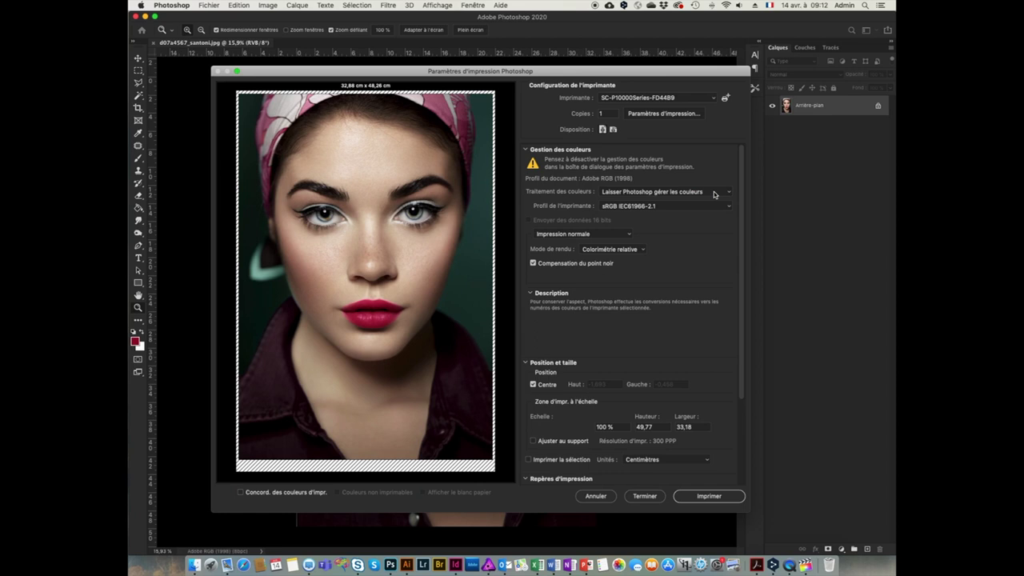
Choose cifa_p10000_baryta2_310_p_bk.icc as the printer profile for the print.
left_click(652, 206)
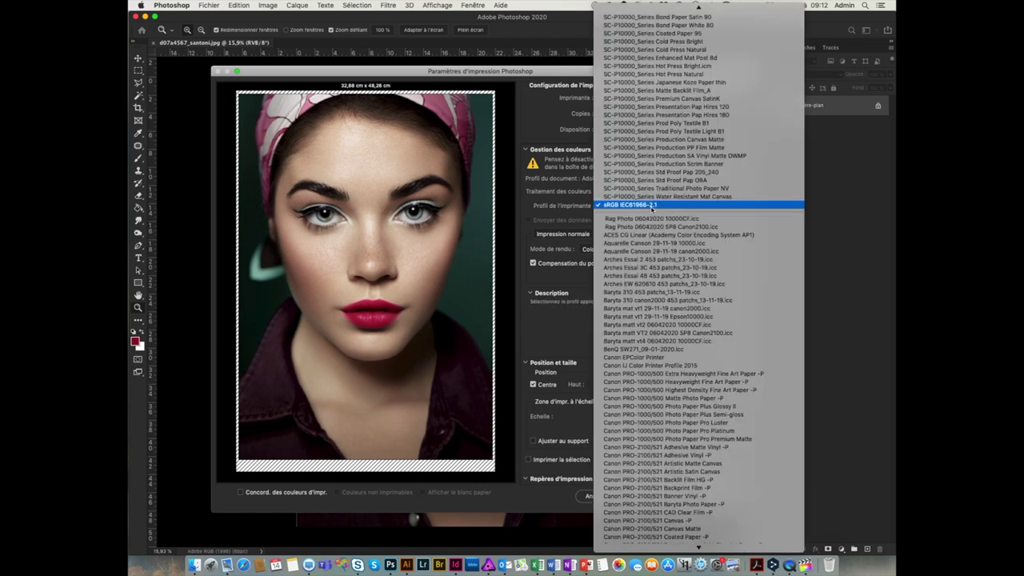
scroll(637, 392, "down", 10)
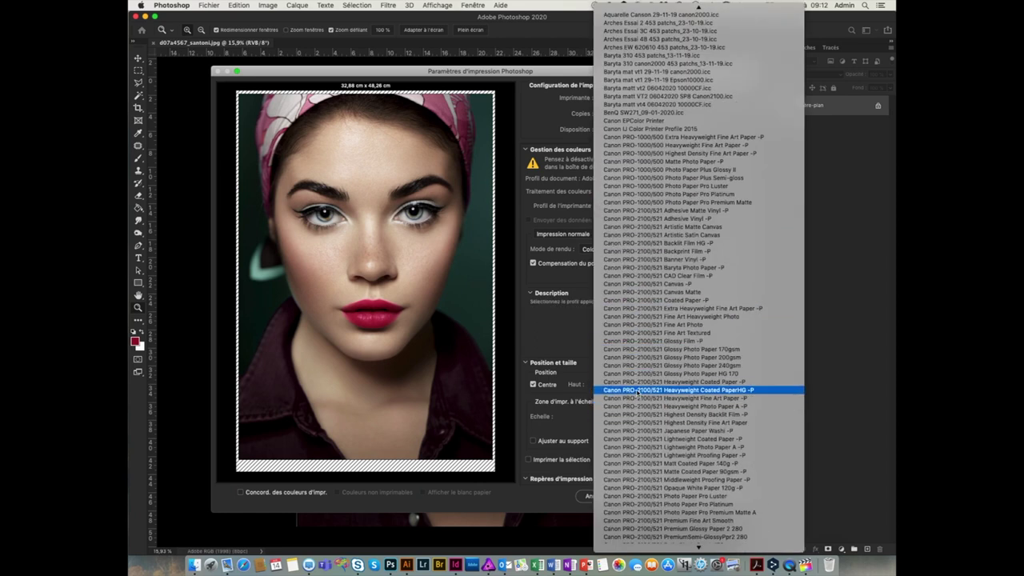
scroll(637, 390, "down", 15)
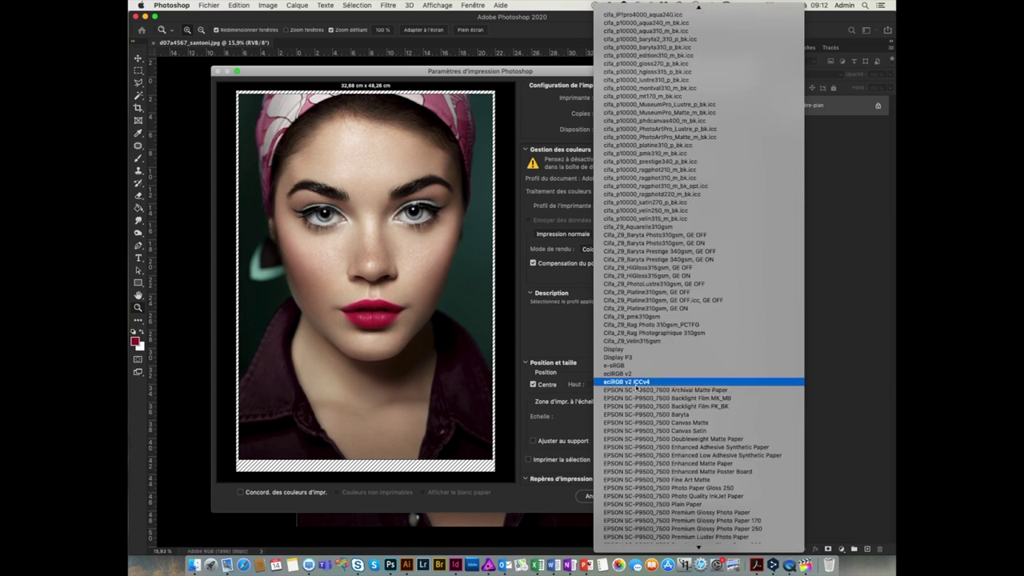
scroll(637, 386, "up", 3)
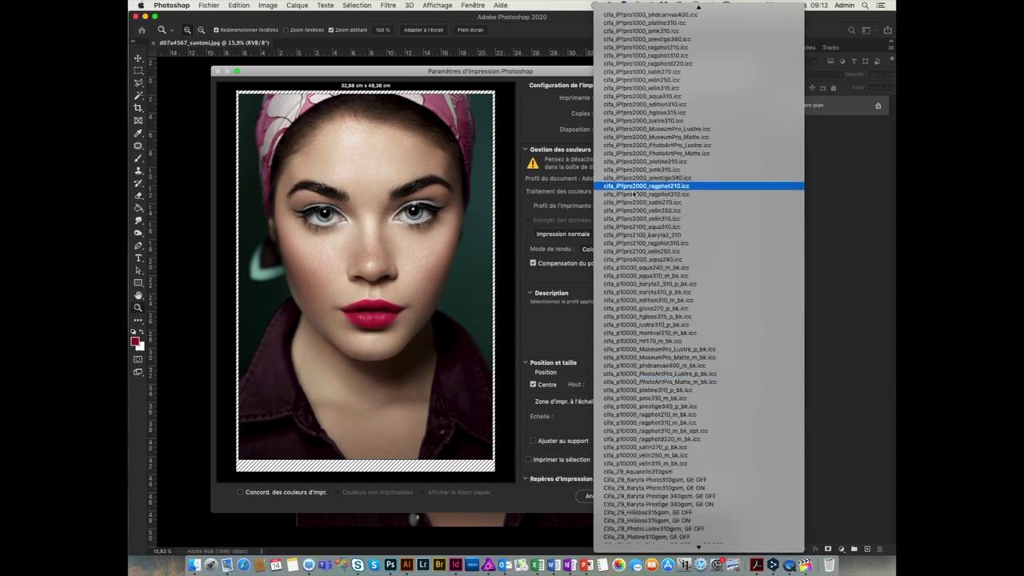
left_click(643, 284)
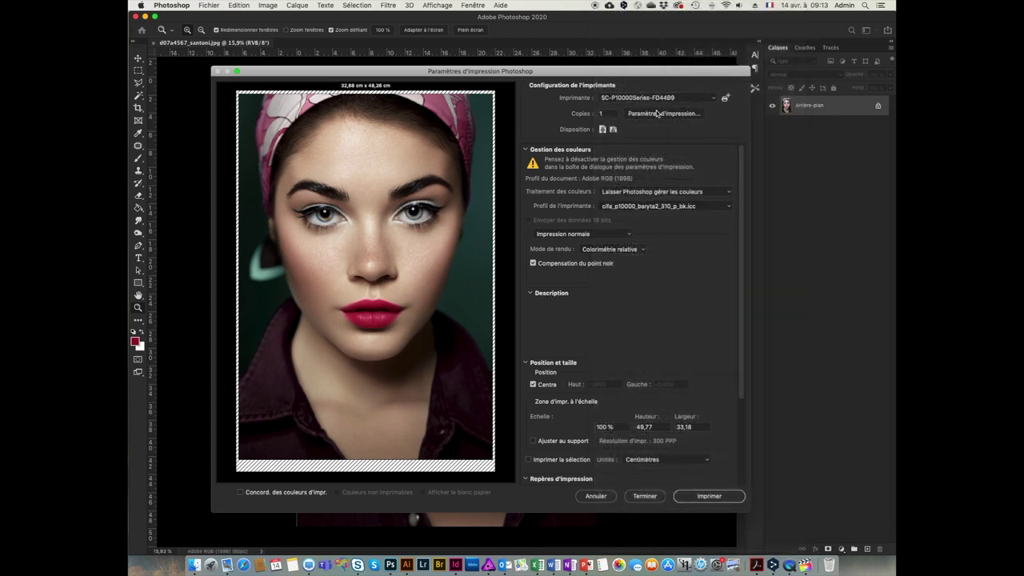
In the printer driver's Configuration imprimante settings, set the media (Support) to the photo paper Premium Luster Photo Paper (260).
left_click(655, 116)
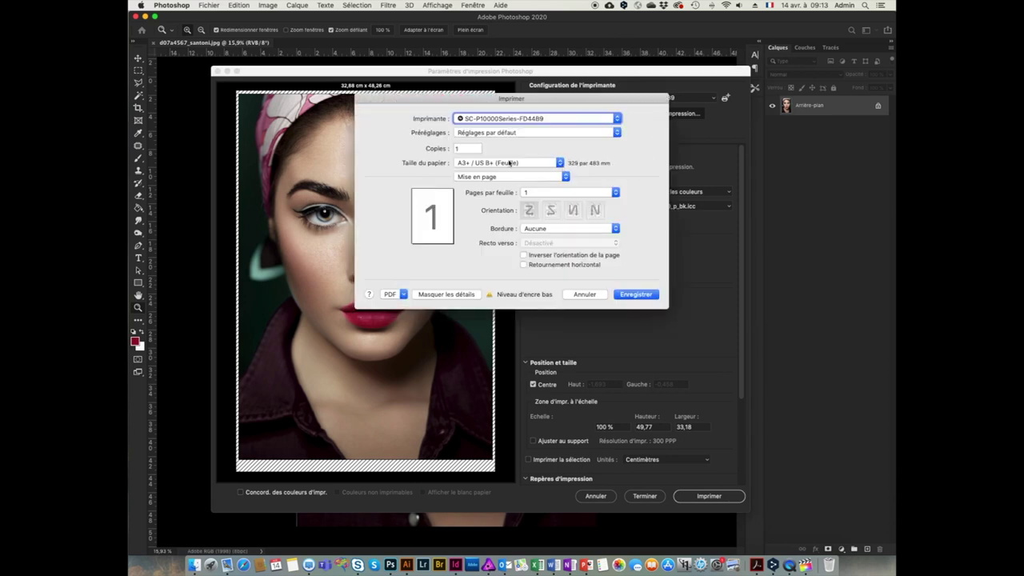
left_click(566, 176)
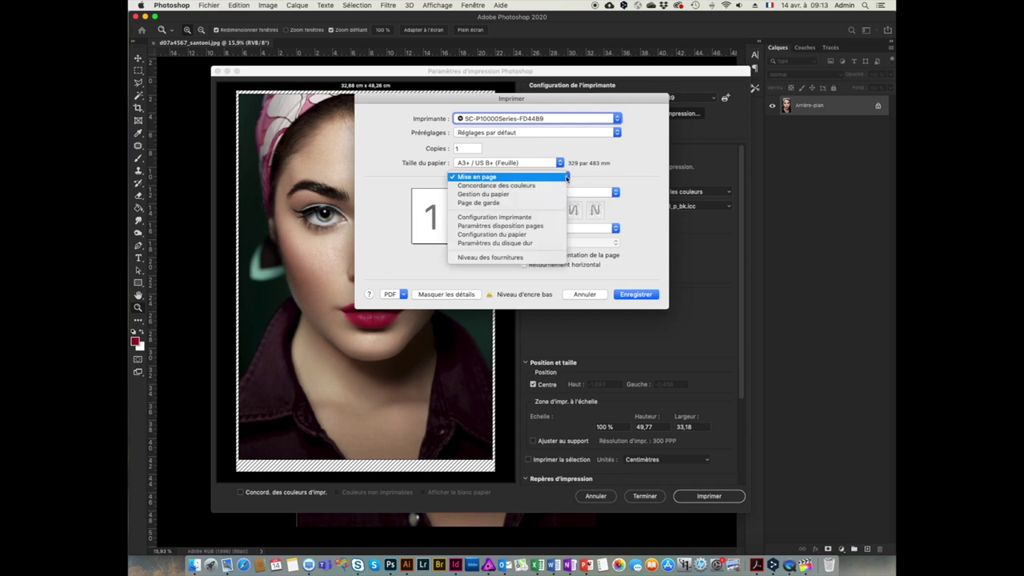
left_click(530, 218)
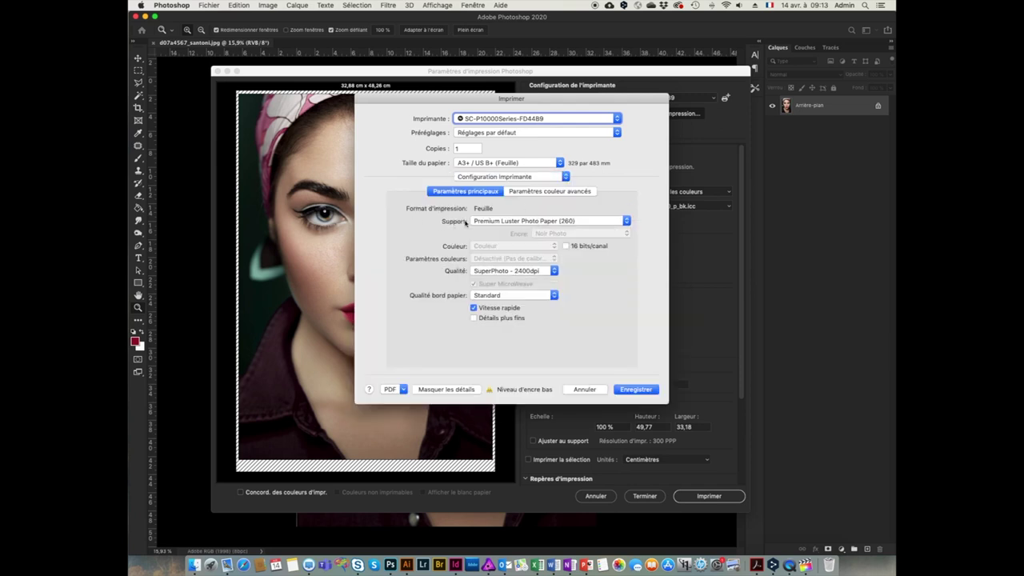
left_click(628, 224)
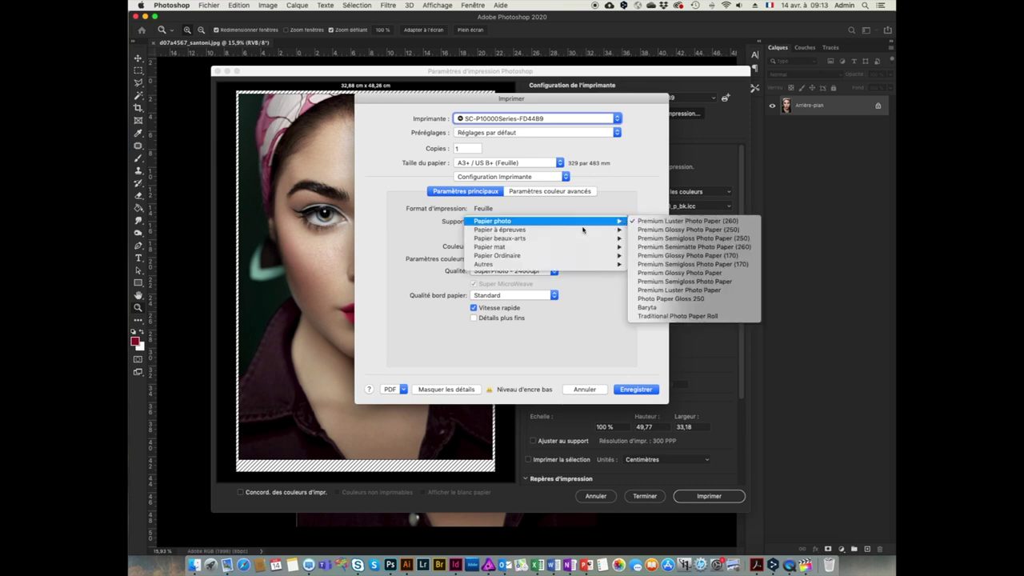
mouse_move(516, 239)
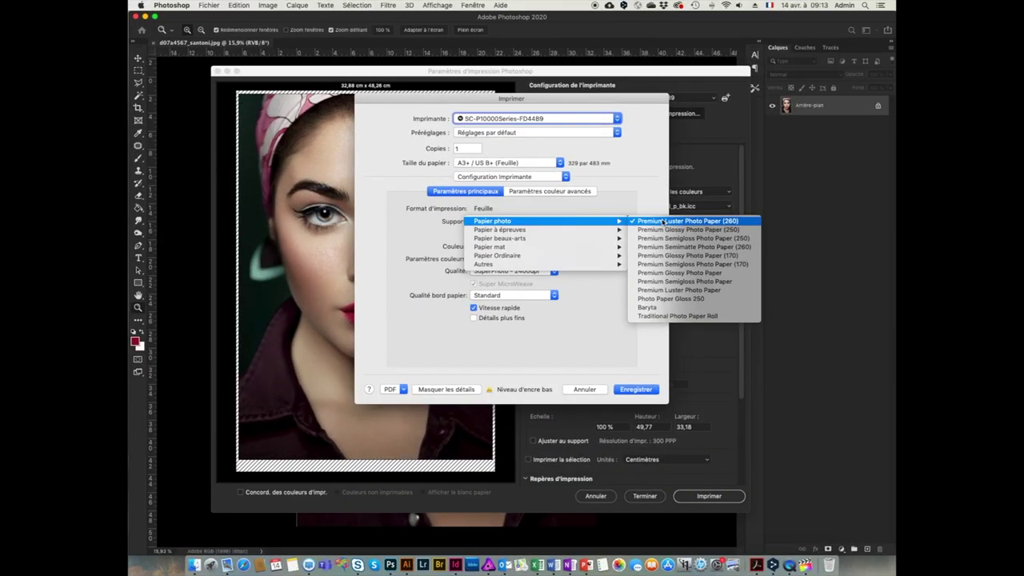
left_click(662, 222)
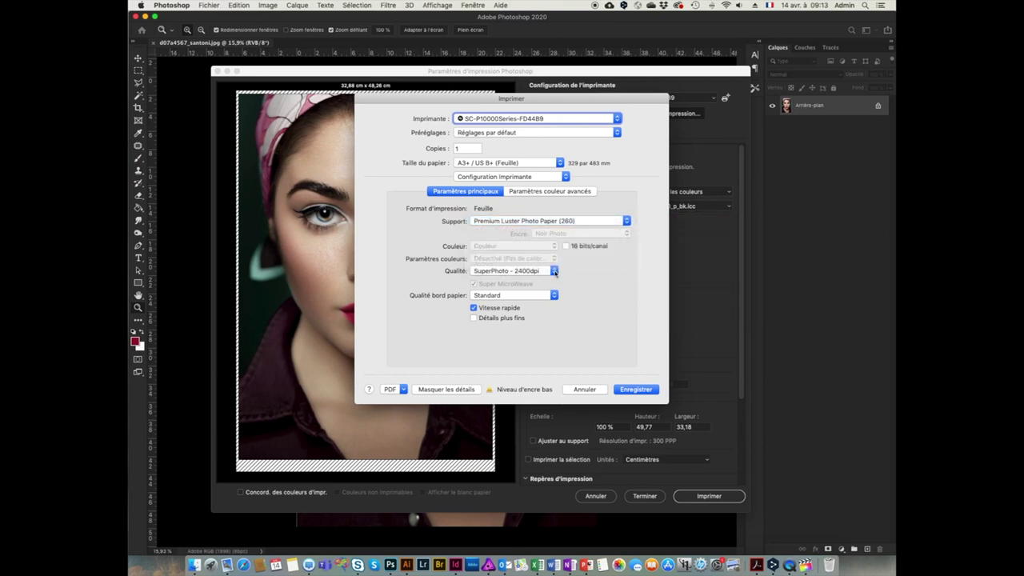
Set the print quality to SuperPhoto - 2400dpi and save the printer driver settings.
left_click(553, 271)
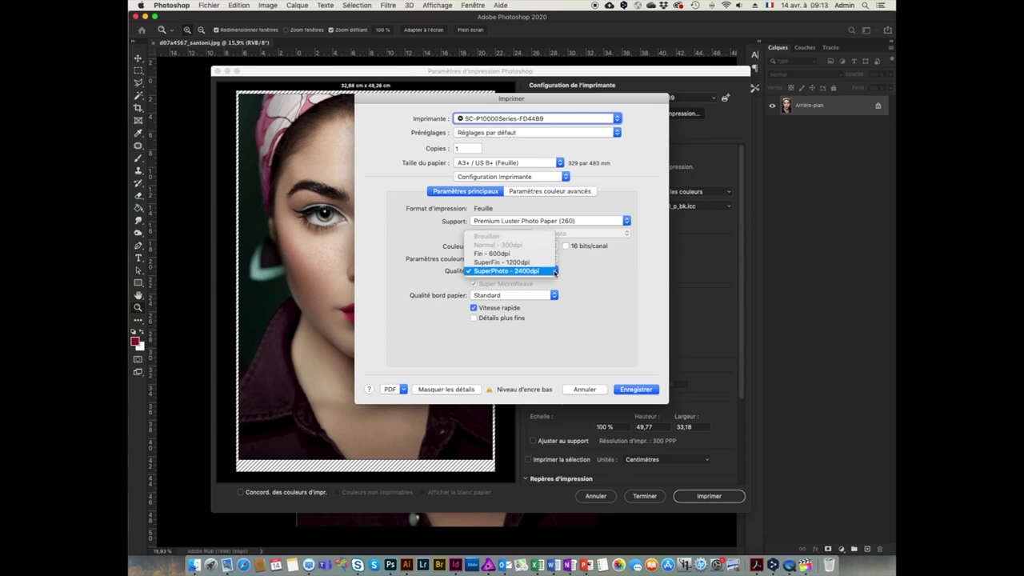
left_click(532, 272)
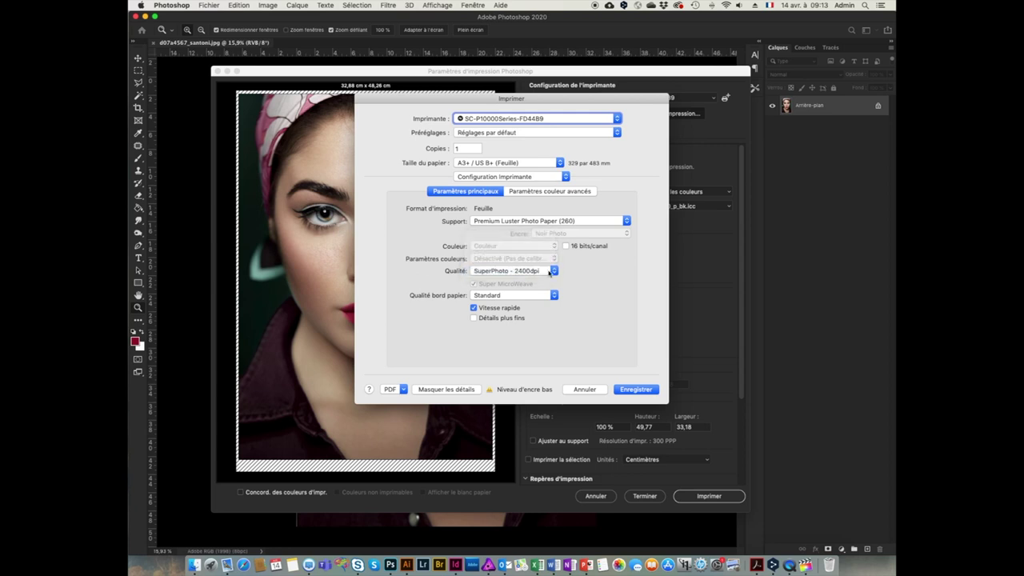
left_click(634, 389)
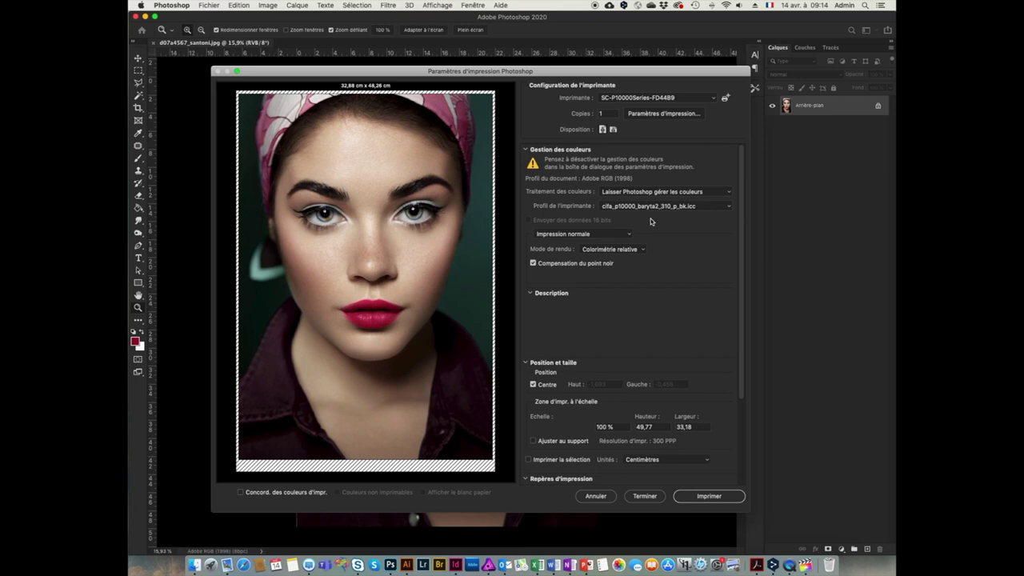
Reopen the printer driver settings, check the Concordance des couleurs options and save.
left_click(665, 114)
left_click(567, 176)
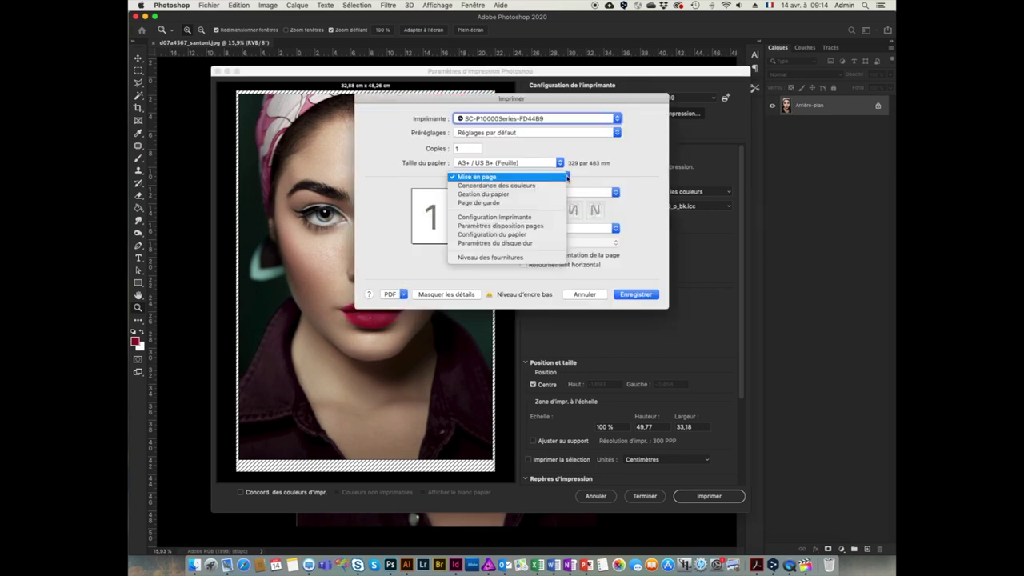
left_click(528, 178)
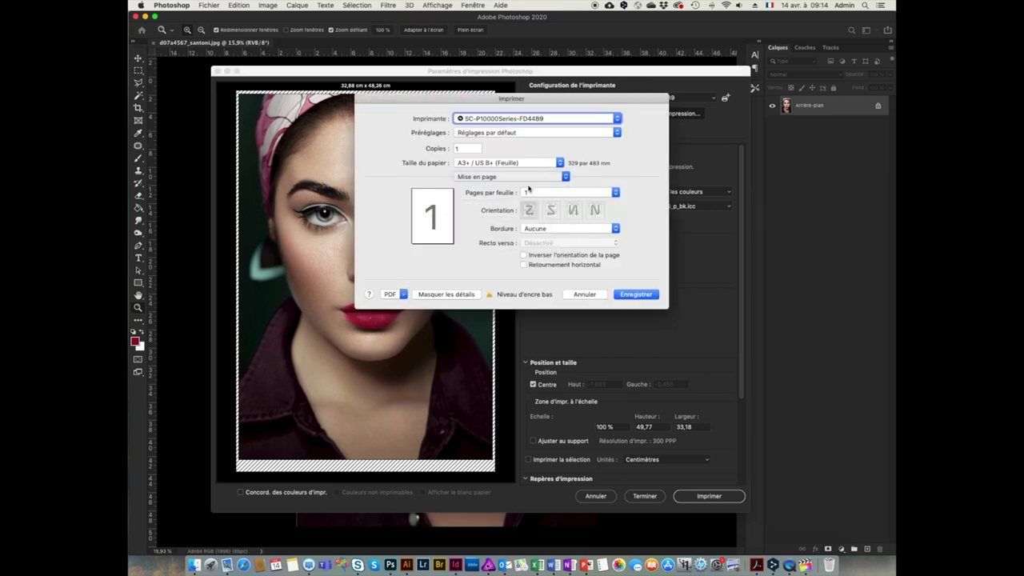
left_click(528, 177)
left_click(528, 190)
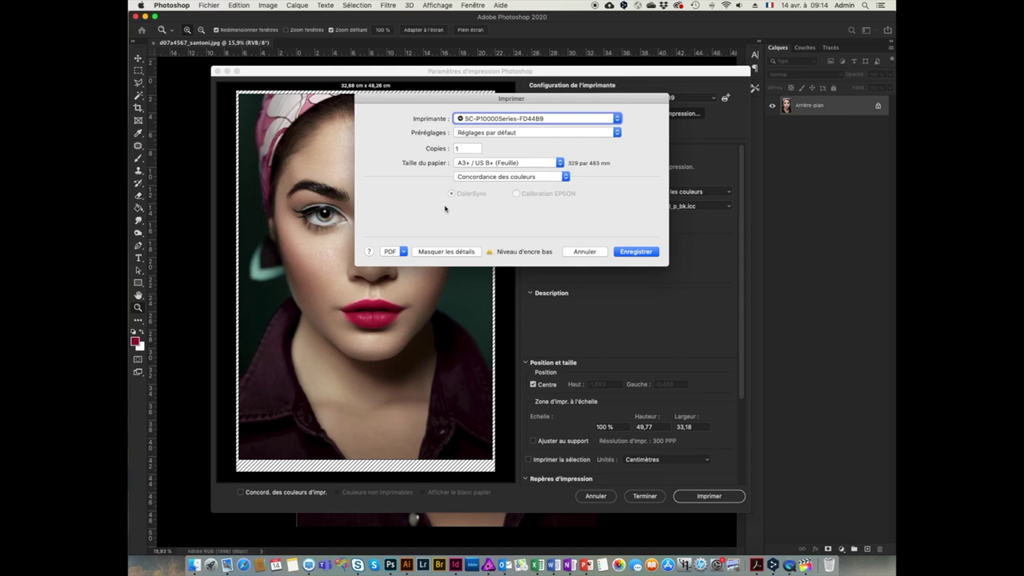
left_click(630, 254)
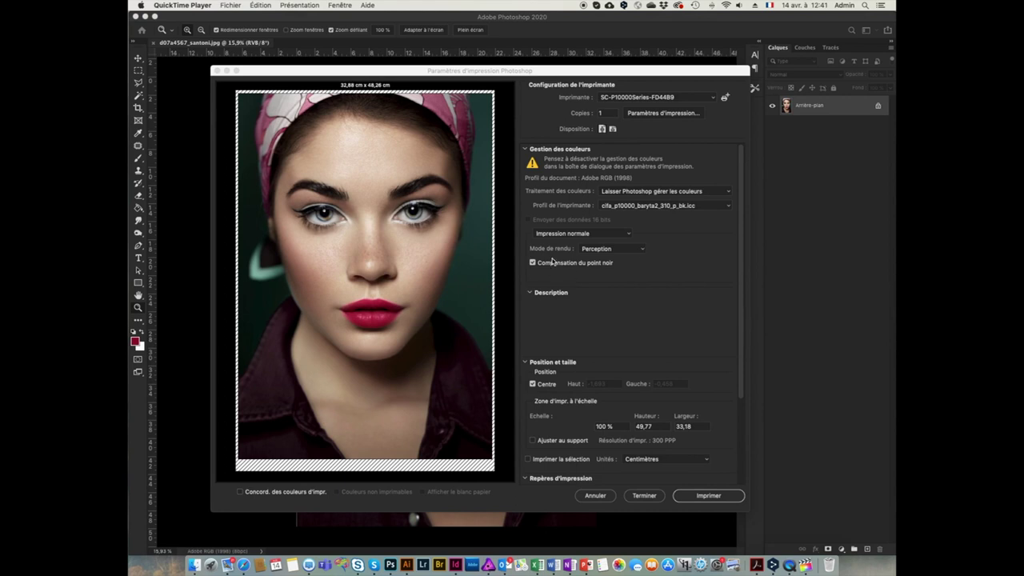
Set the rendering intent (Mode de rendu) to Colorimétrie relative and review the list of alternative intents.
left_click(643, 252)
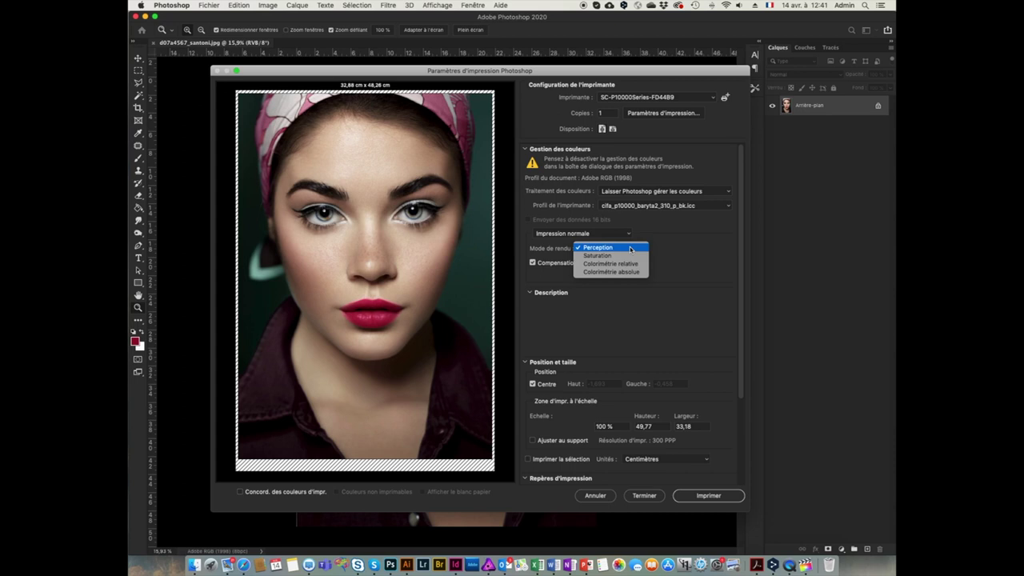
left_click(624, 265)
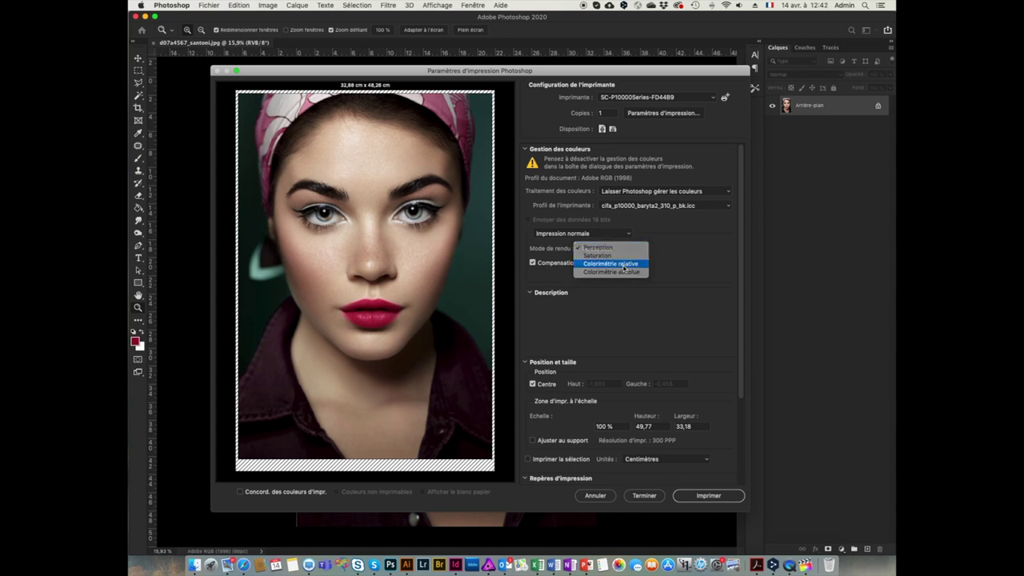
mouse_move(533, 265)
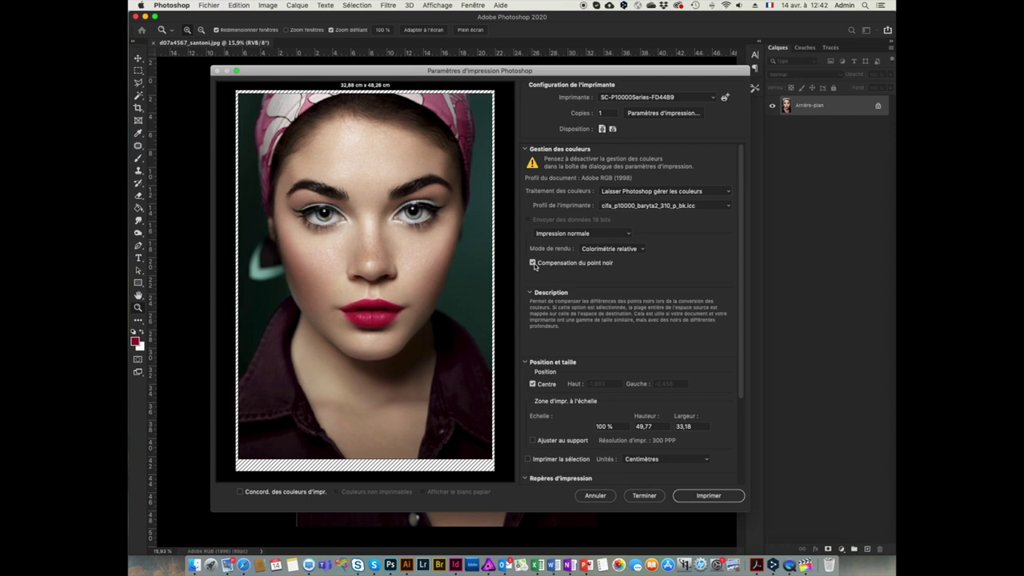
left_click(639, 249)
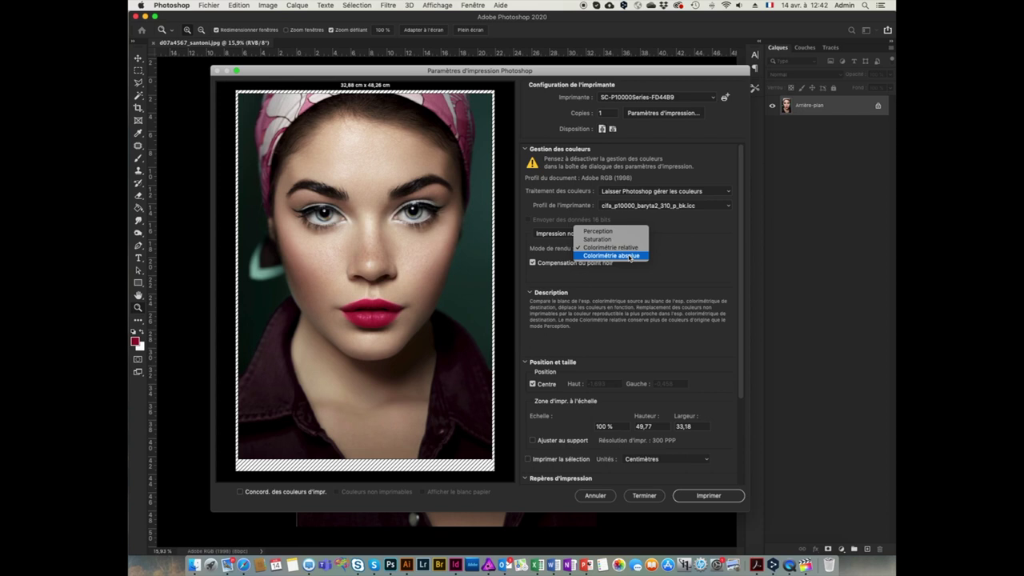
left_click(662, 232)
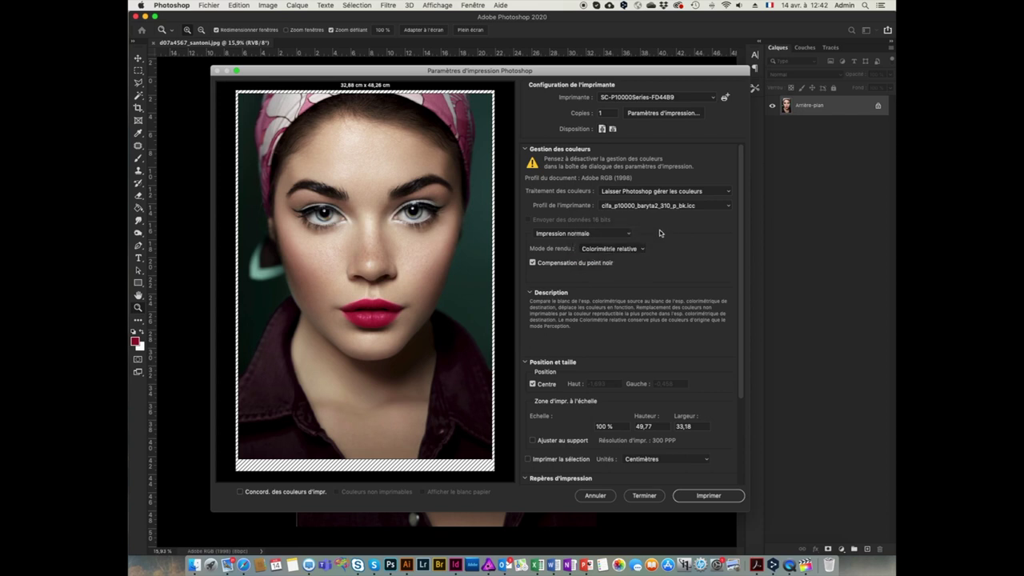
Set the rendering intent to Perception and temporarily preview the portrait with print colour matching and the non-printable colours warning (Couleurs non imprimables).
left_click(640, 248)
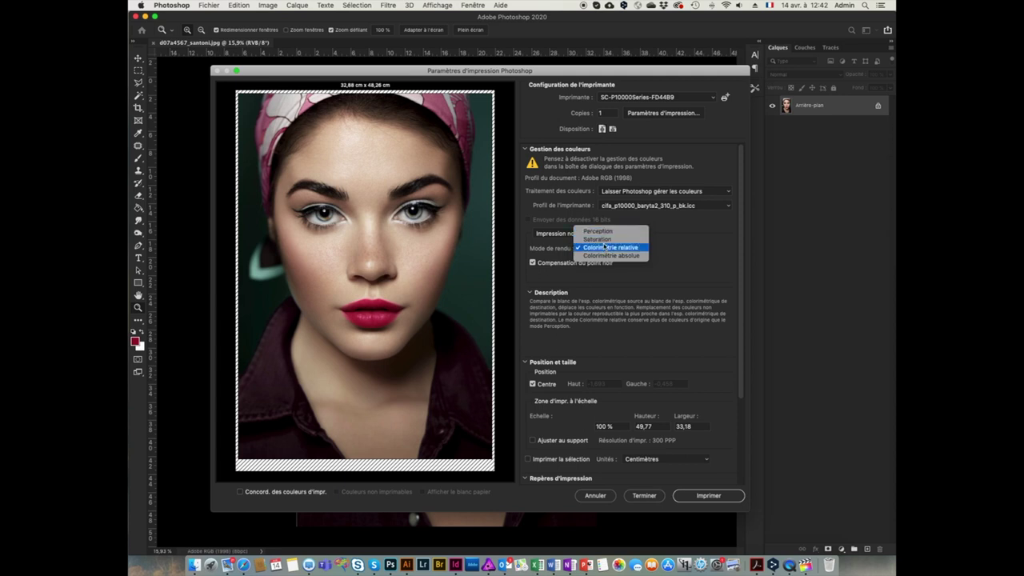
left_click(602, 234)
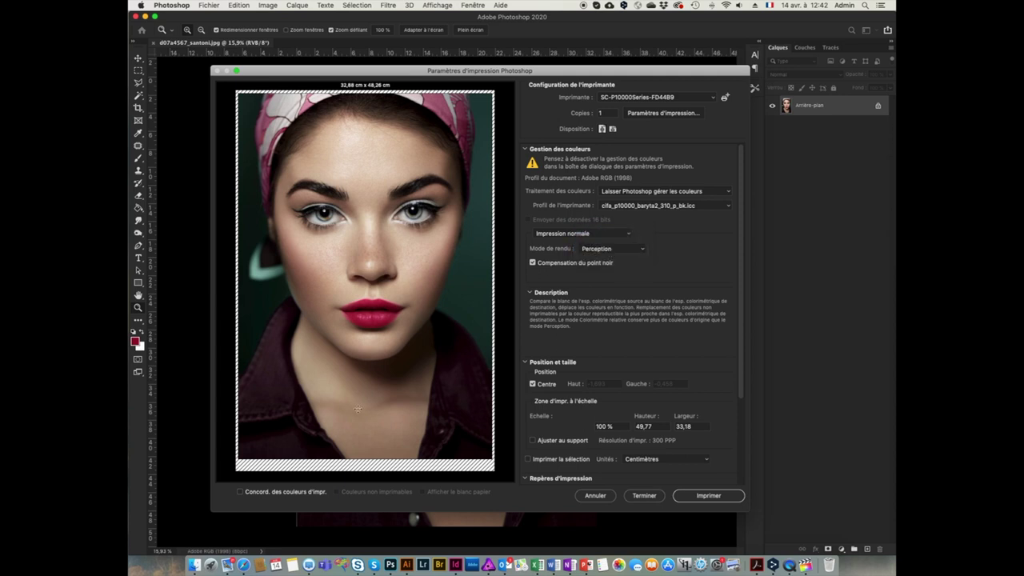
left_click(240, 491)
left_click(337, 491)
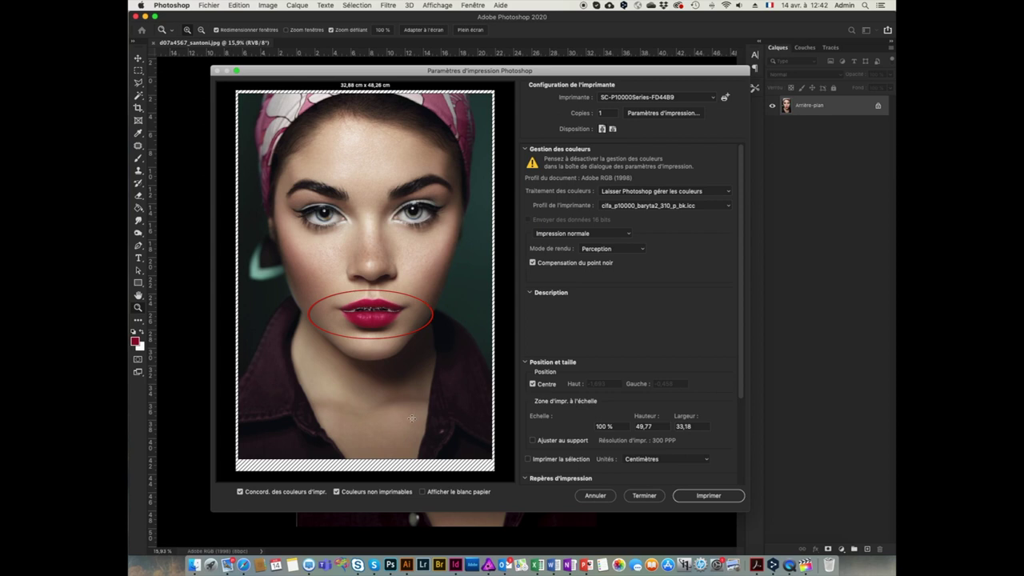
left_click(337, 492)
left_click(240, 492)
Compare the rendering intent options, set Mode de rendu to Colorimétrie relative, and print the portrait.
mouse_move(626, 250)
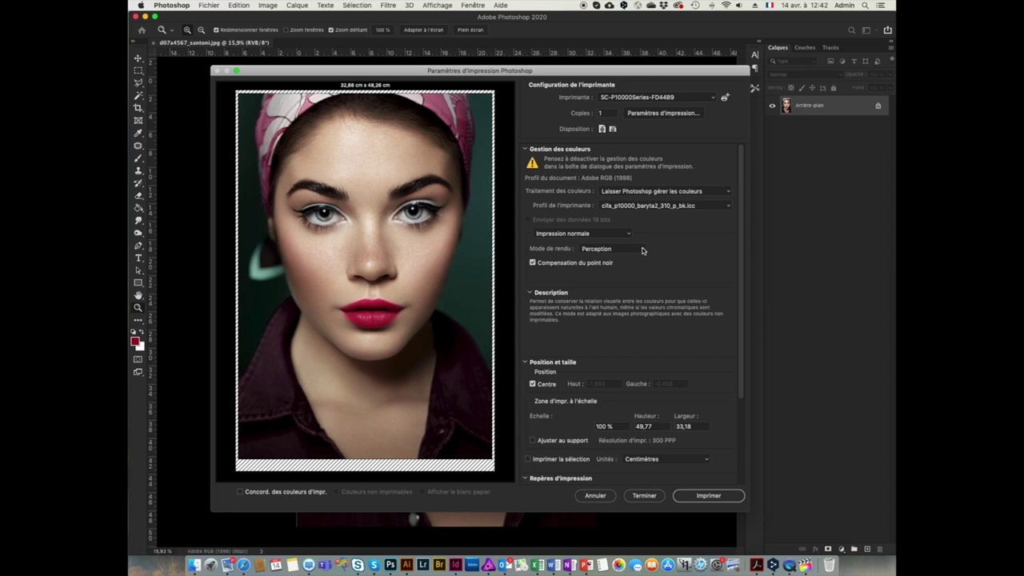
left_click(642, 251)
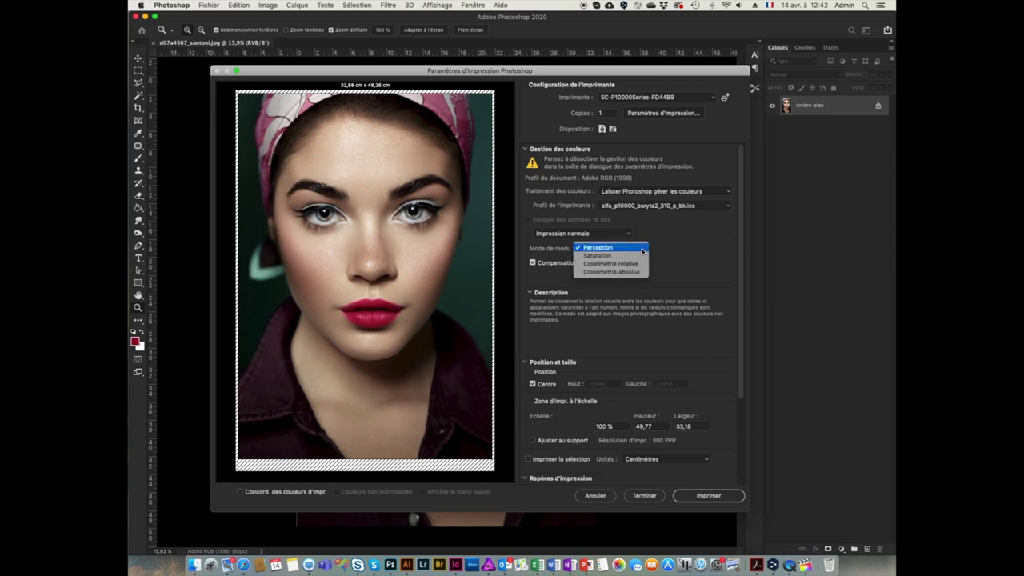
left_click(623, 249)
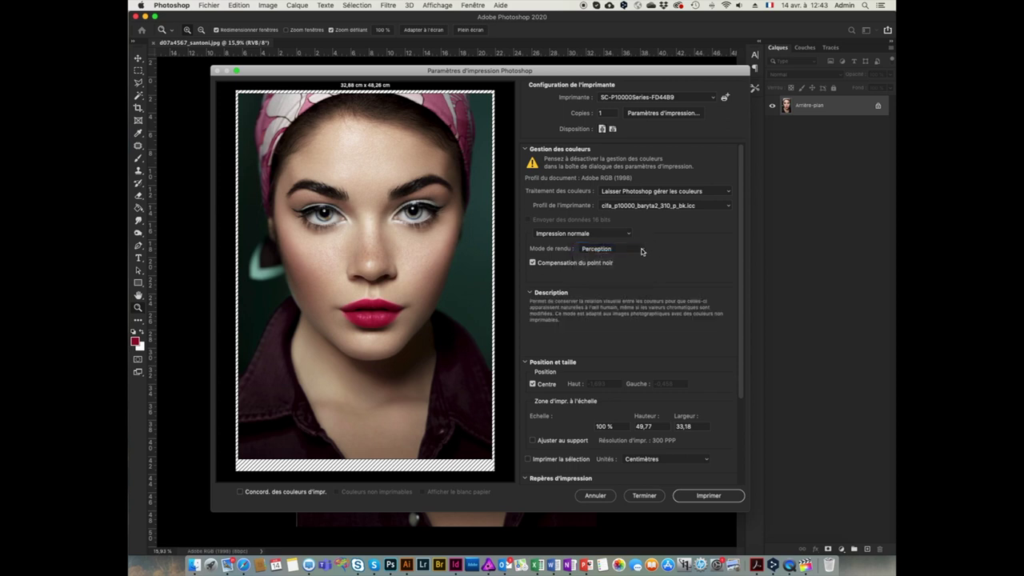
left_click(638, 250)
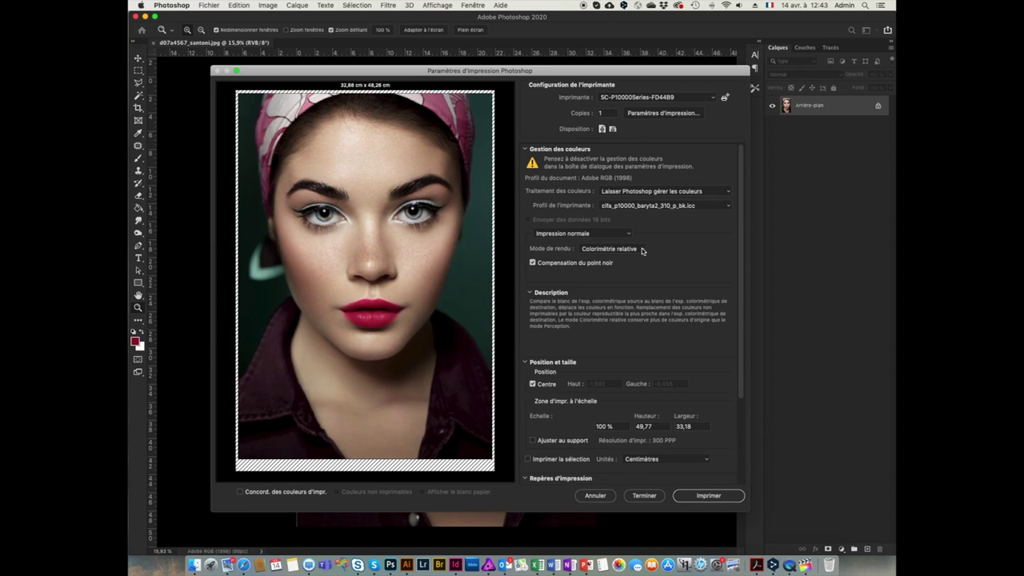
left_click(641, 250)
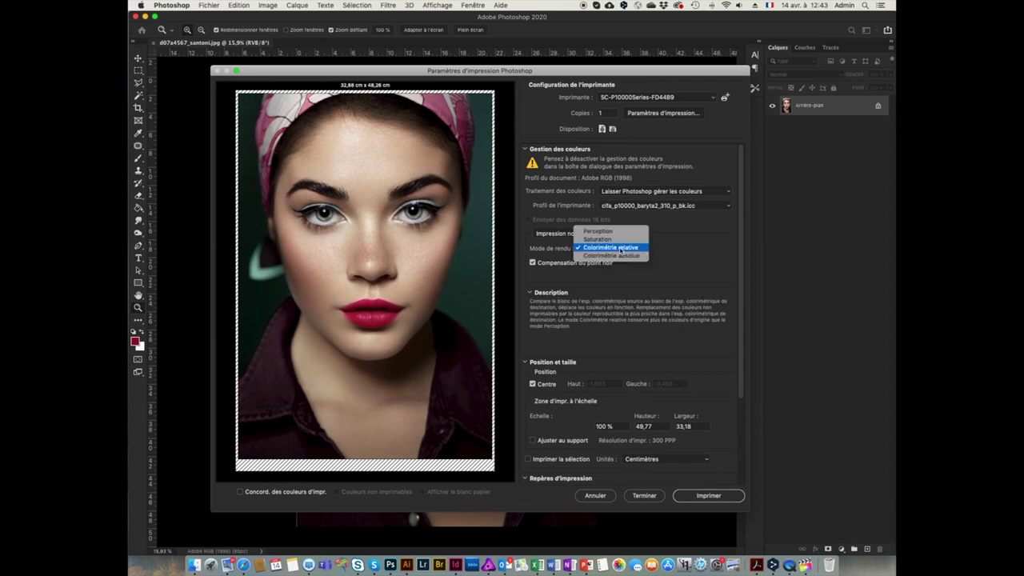
left_click(613, 248)
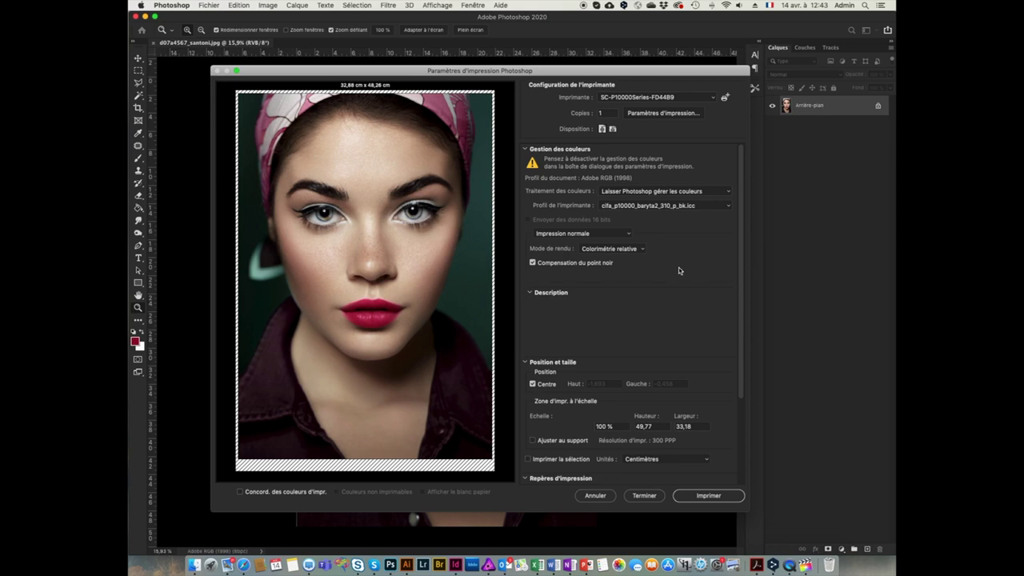
left_click(708, 496)
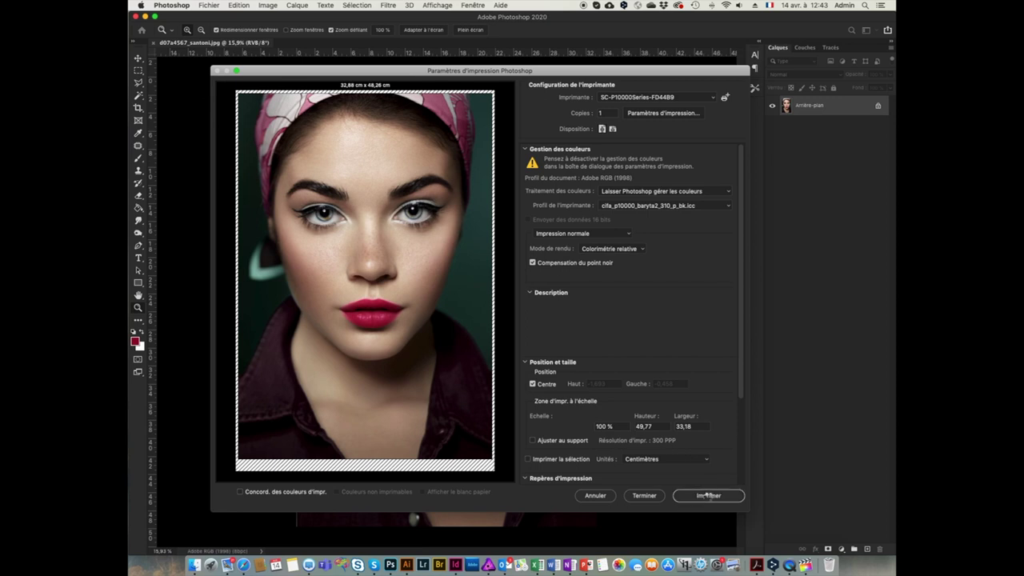